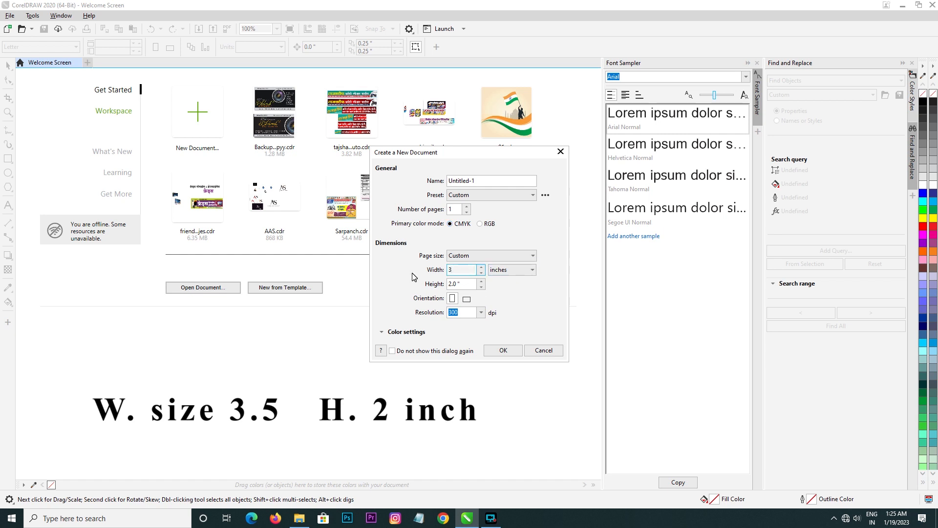
Step: Create a new document with a 3.5 × 2.0 inch page at 300 dpi
text(3.5)
click(459, 285)
click(459, 284)
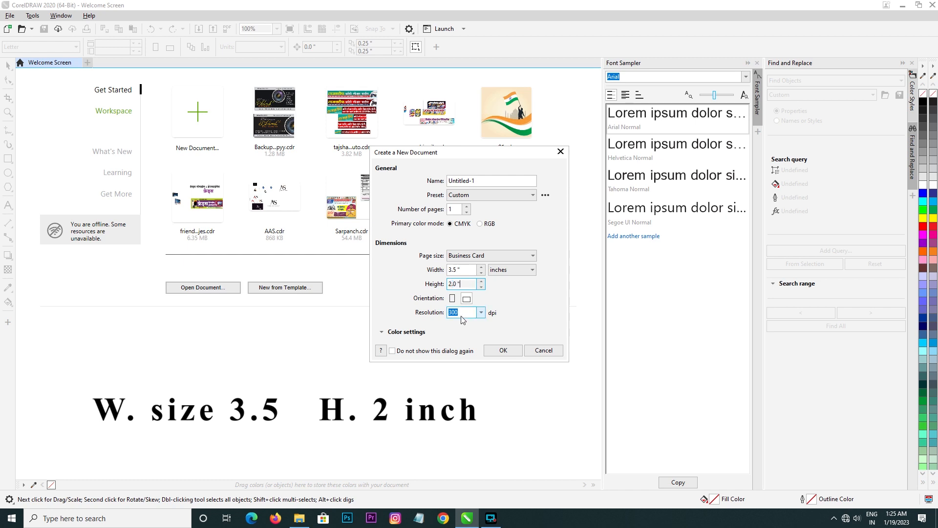
click(503, 351)
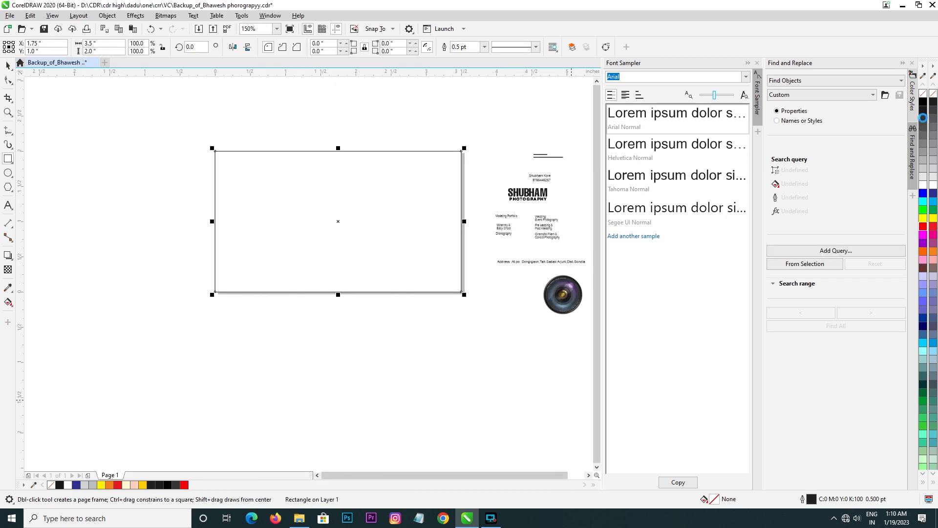
Step: Fill the page-sized rectangle with dark grey #333333 and remove its outline
click(923, 118)
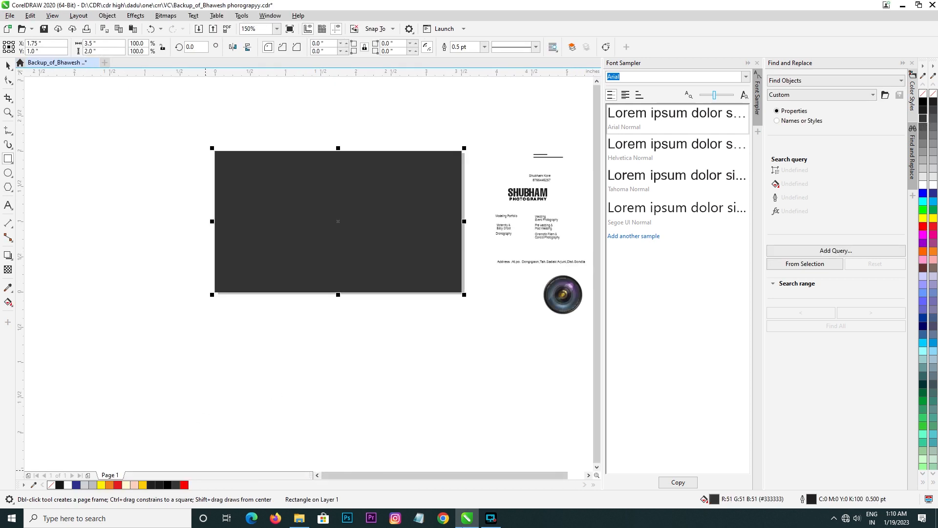
right_click(922, 93)
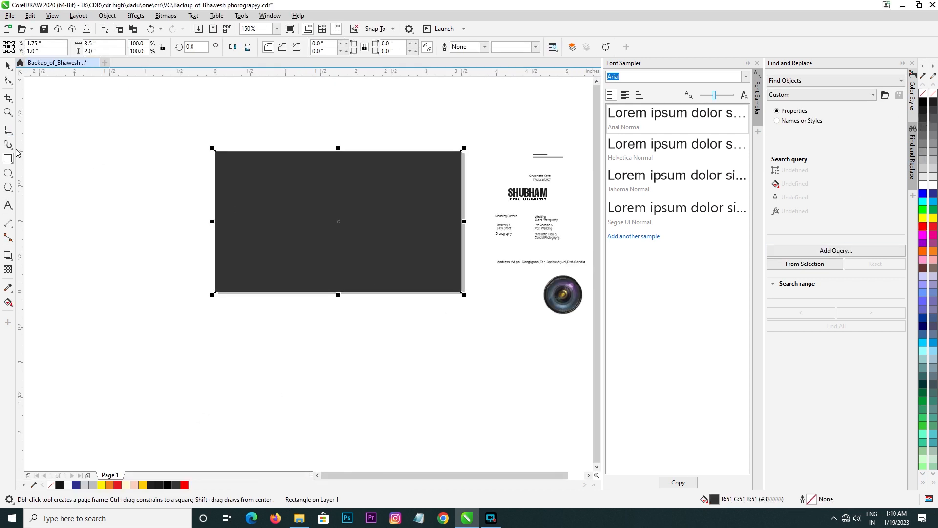
Step: Draw a vertical rectangle about 0.88 × 2.35 inches across the card's right half, filled red with no outline
drag(369, 137, 431, 301)
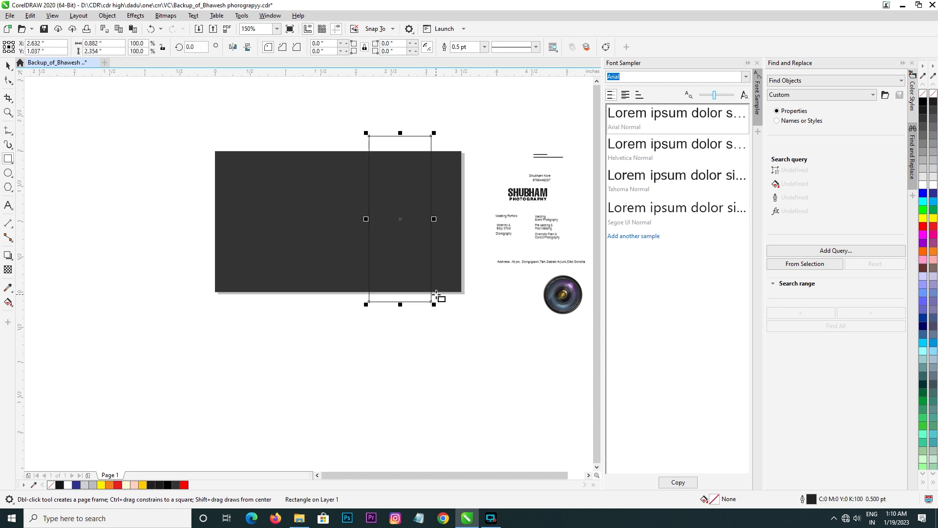
click(924, 227)
right_click(923, 93)
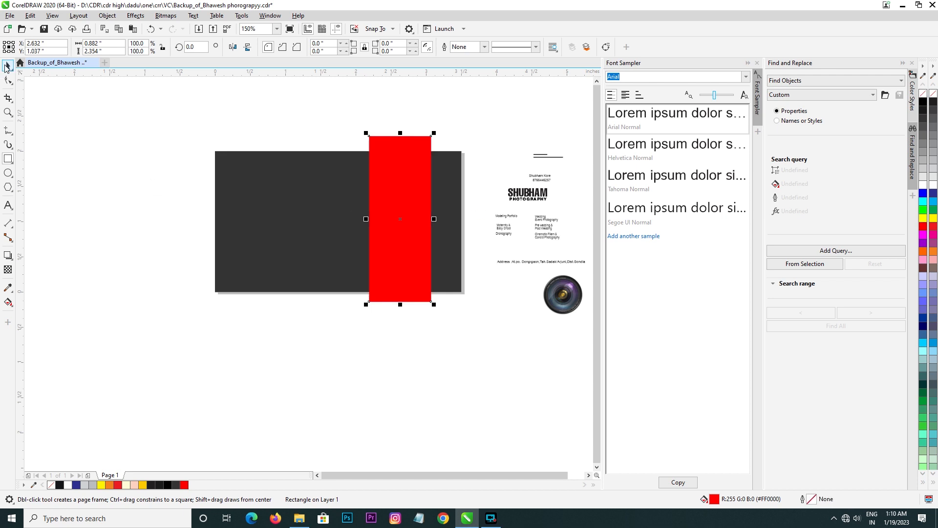
Step: Place the camera lens image over the lower part of the red strip, enlarged to about 1.15 inches wide
click(6, 67)
drag(571, 313, 476, 311)
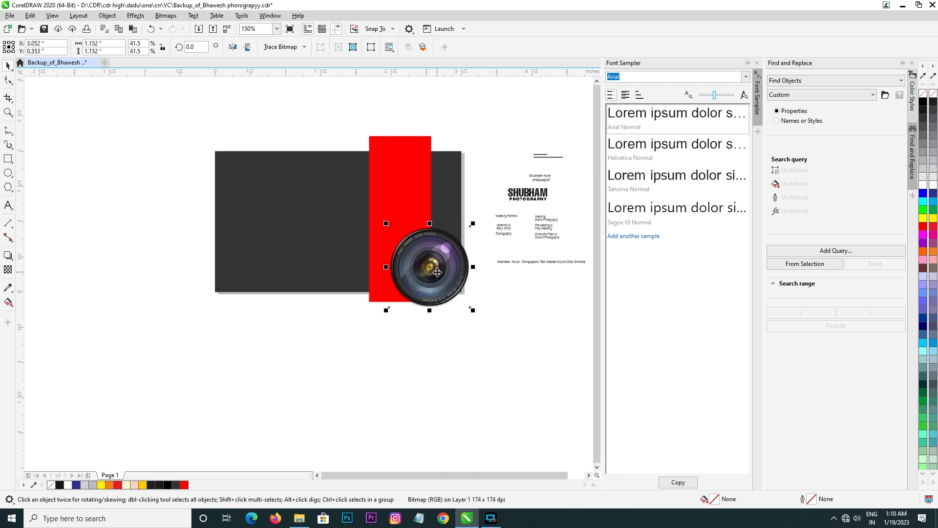
key(z)
click(397, 203)
right_click(397, 252)
key(space)
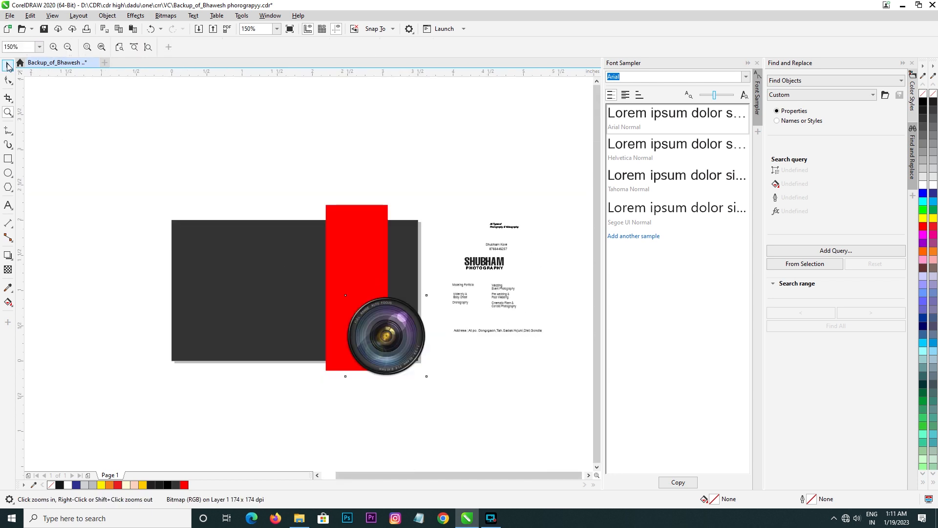
Step: Align the lens image to the red strip's center, both horizontally and vertically
shift+click(354, 262)
key(c)
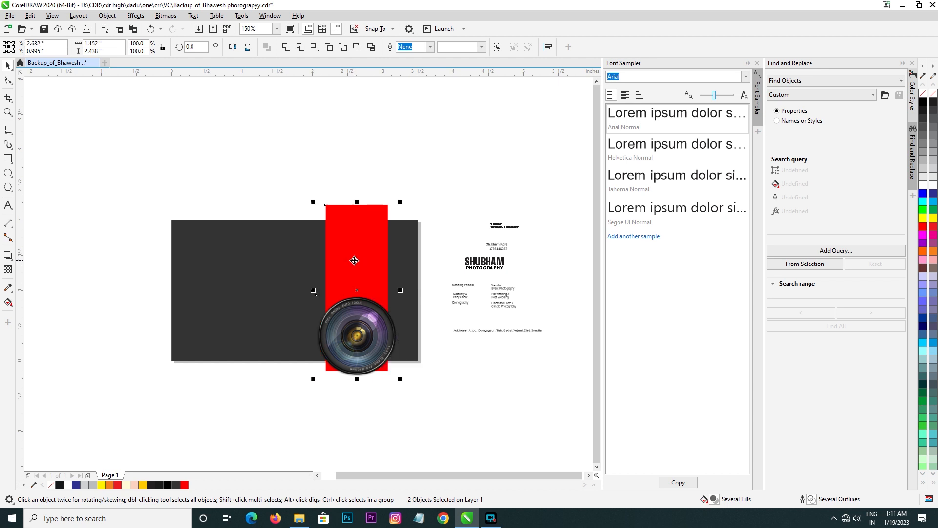
key(e)
click(374, 312)
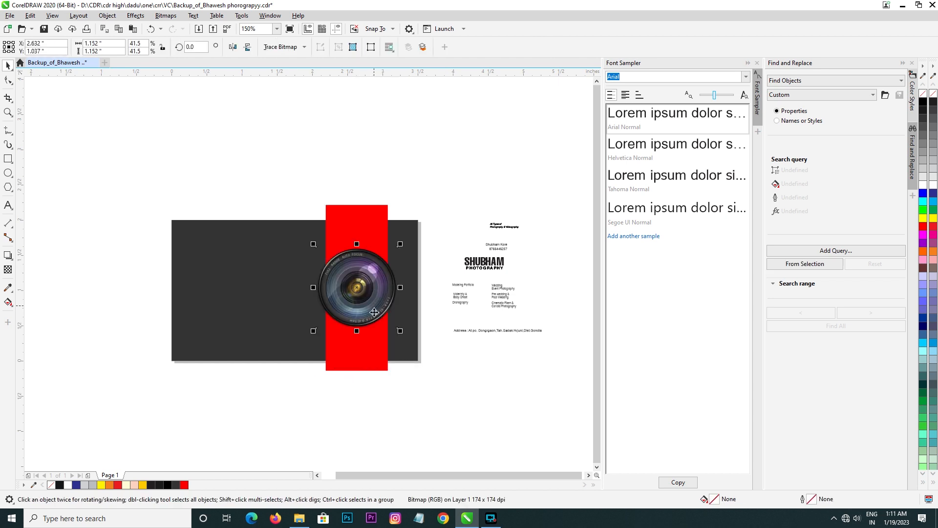
Step: PowerClip the red strip and lens image inside the dark grey card rectangle
shift+click(361, 360)
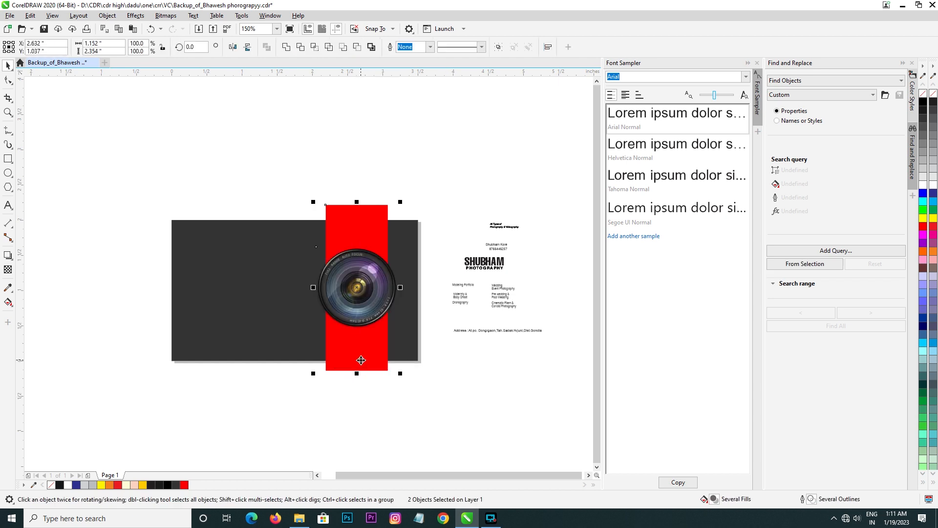
right_click(361, 238)
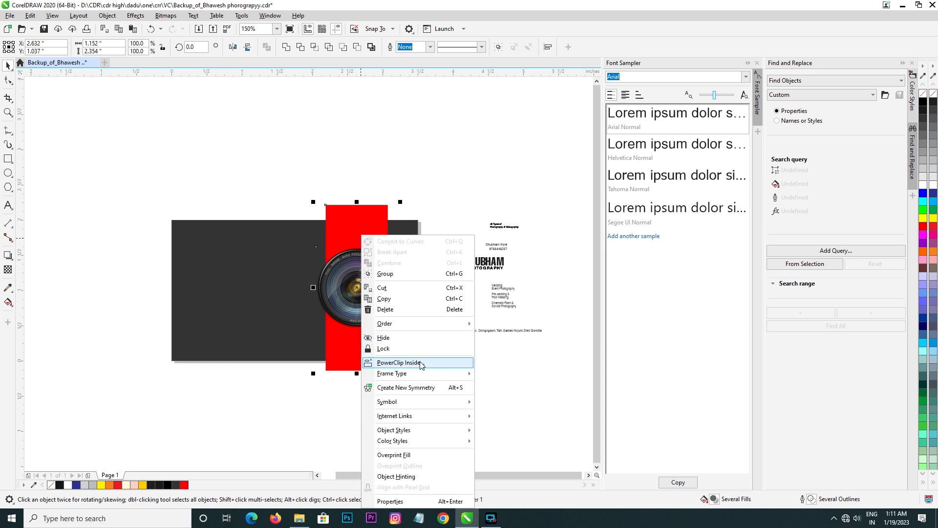
click(386, 360)
click(248, 287)
key(Escape)
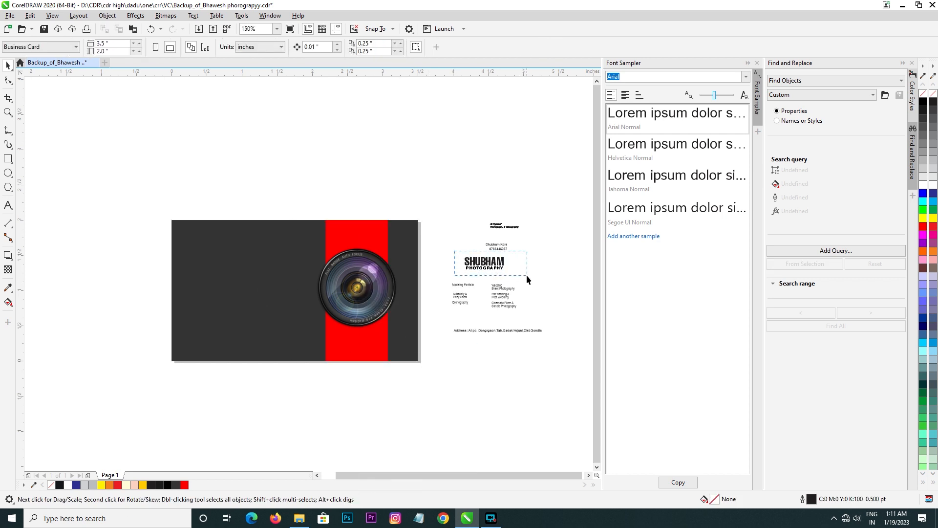
Step: Move the photography studio's name onto the card's upper left, fill it red and enlarge it to about 1.48 inches wide
drag(526, 275, 310, 275)
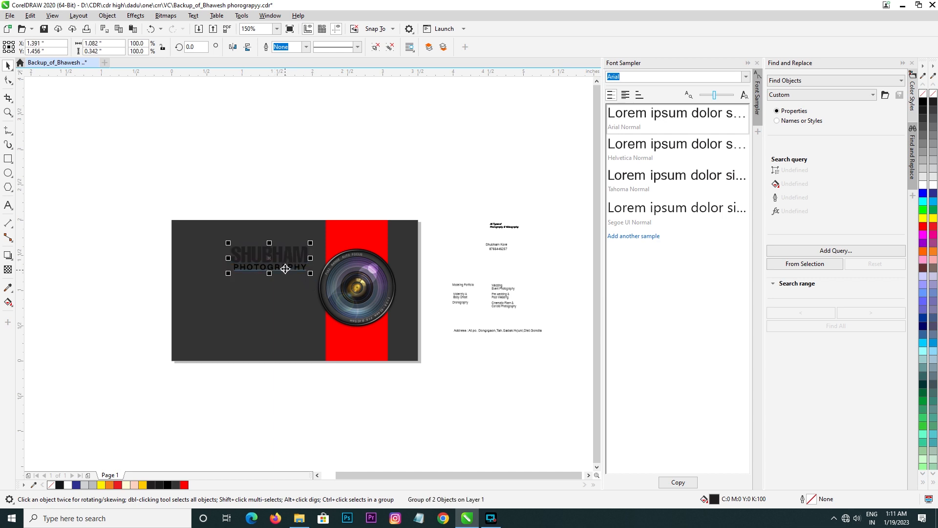
click(927, 229)
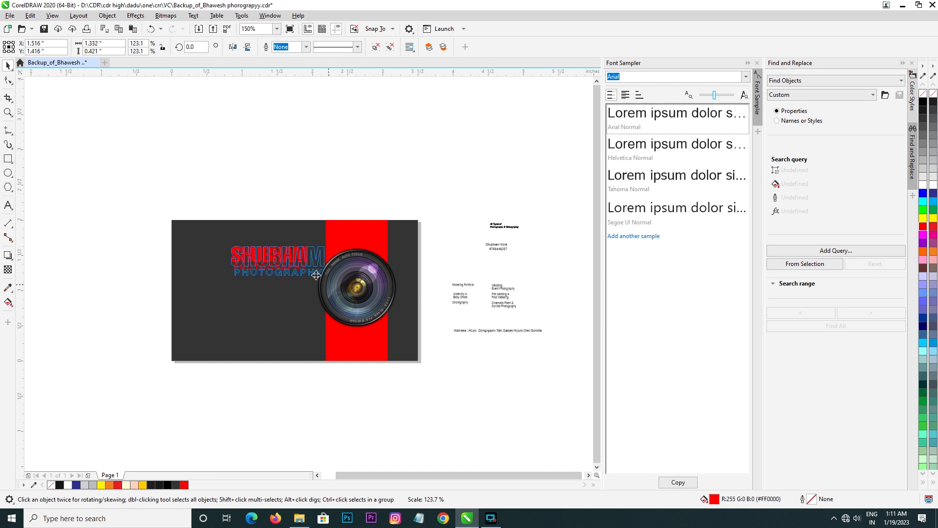
drag(282, 262, 310, 276)
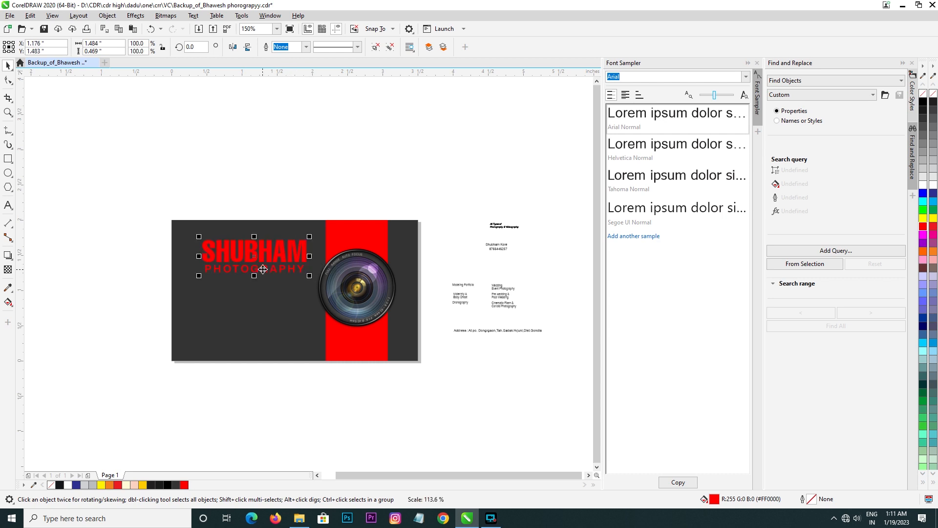
key(Escape)
Step: Draw a straight Freehand line about 1.47 inches long directly beneath the studio name
click(8, 131)
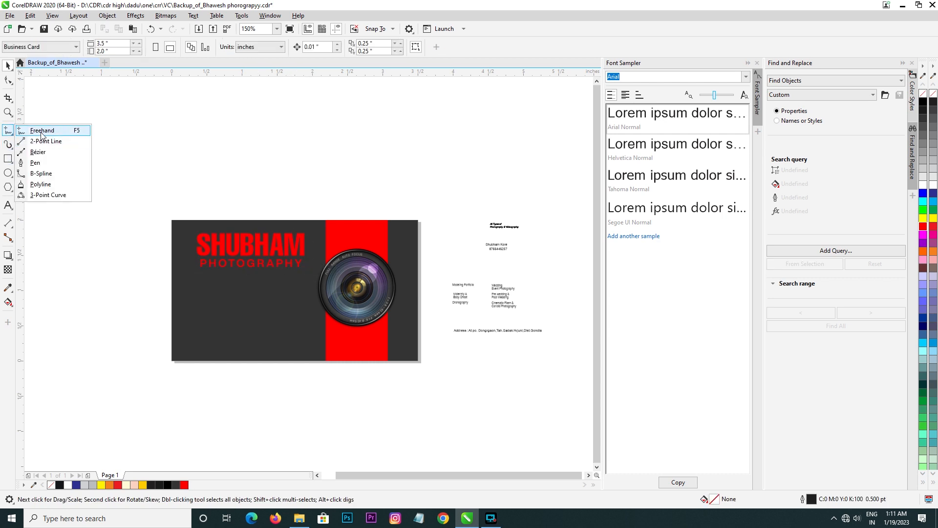
click(42, 131)
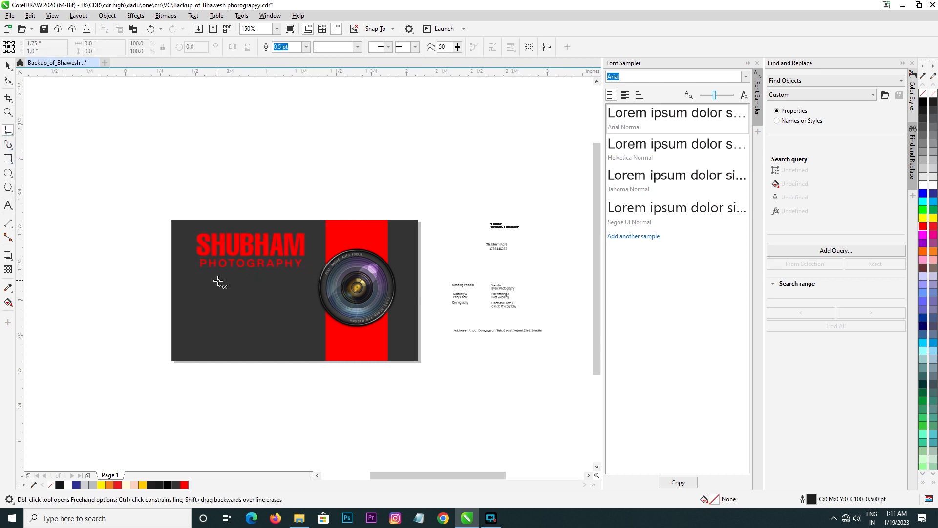
scroll(218, 281, up, 2)
click(177, 260)
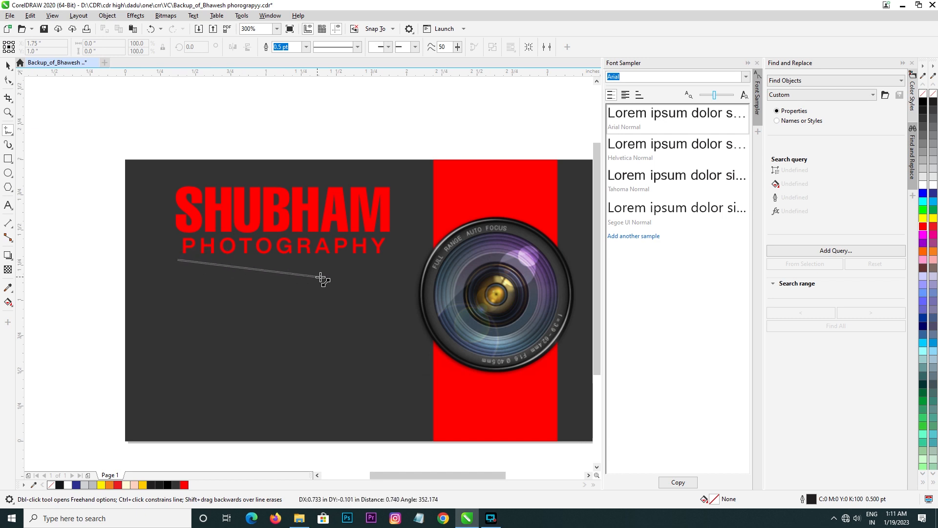
click(385, 259)
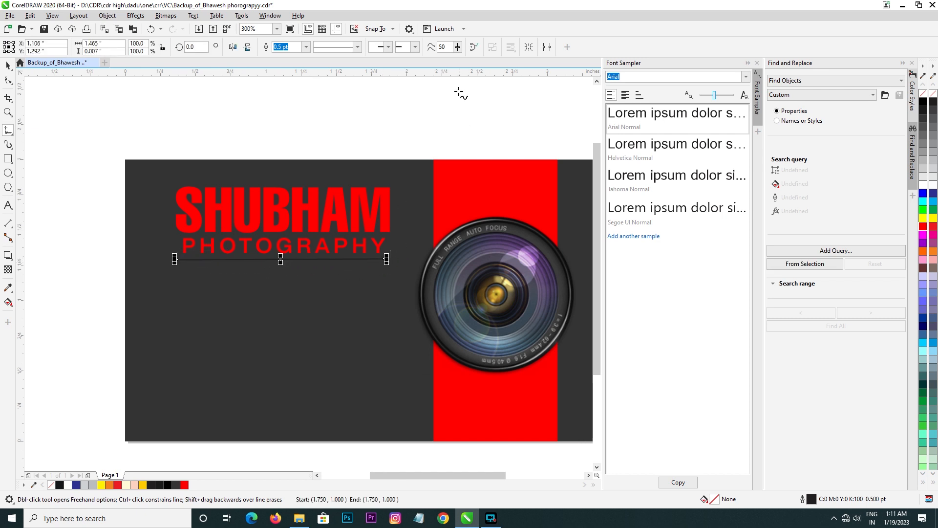
Step: Set the underline's outline width to 1.0 pt and its color to red
click(358, 48)
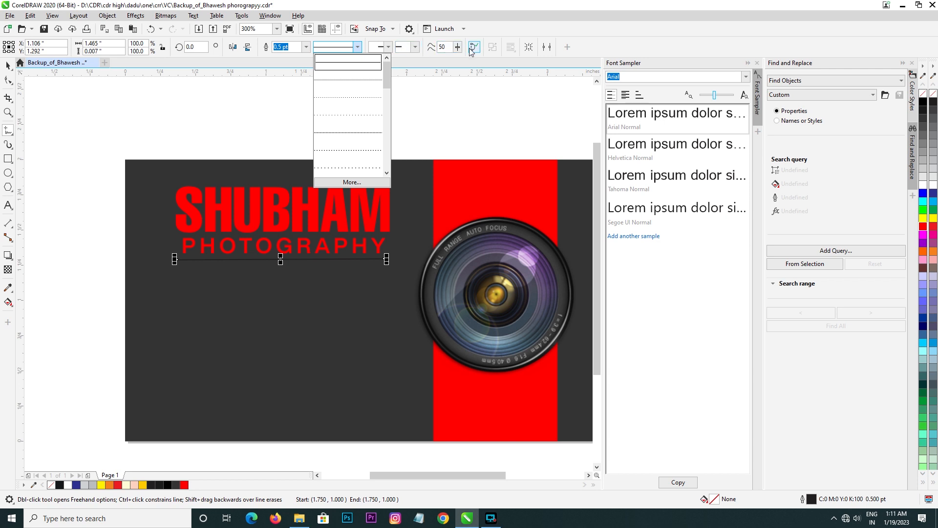
click(307, 47)
click(306, 47)
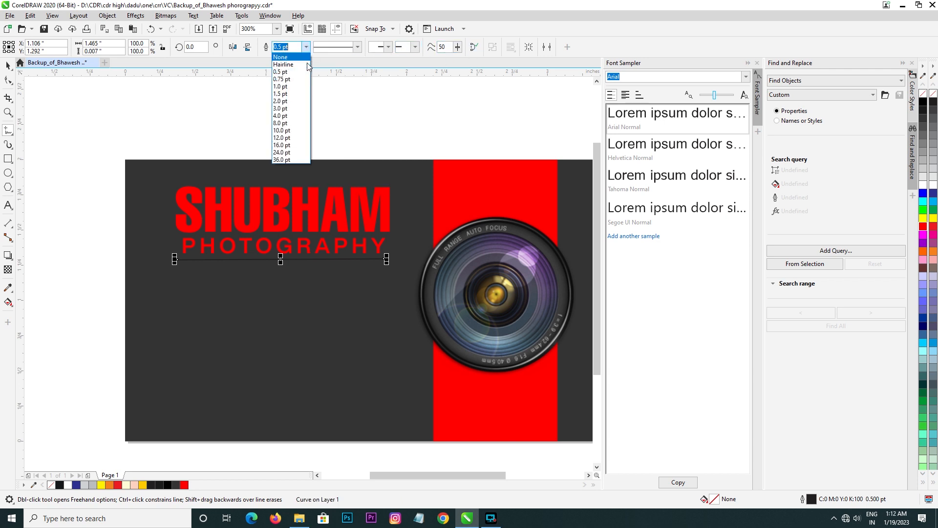
click(289, 89)
right_click(923, 226)
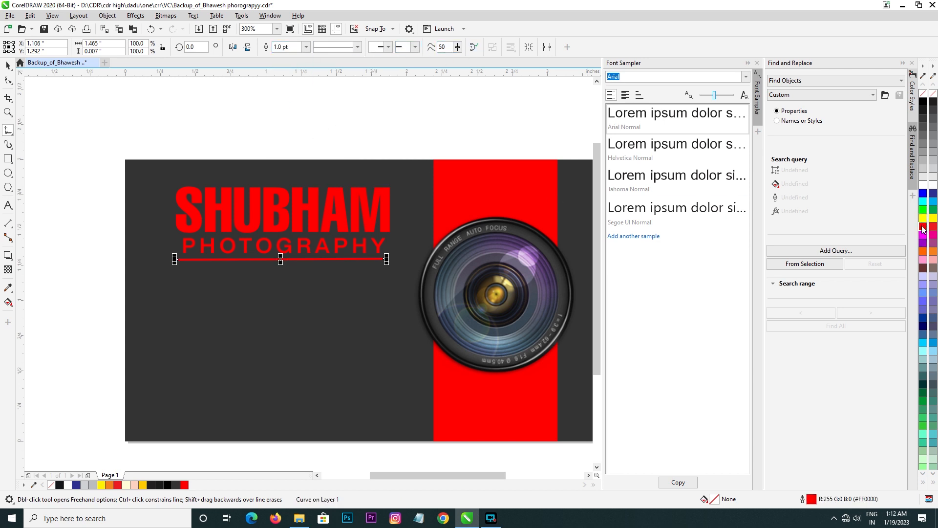
click(7, 65)
click(62, 136)
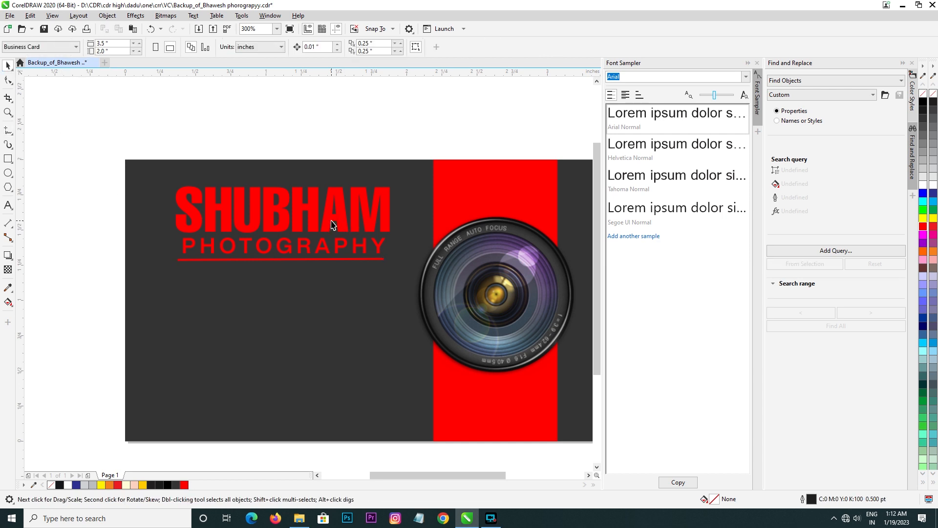
Step: Move the Modeling Portfolio text group onto the card's lower left, make it white and enlarge it to about 0.6 inches wide
scroll(332, 224, down, 1)
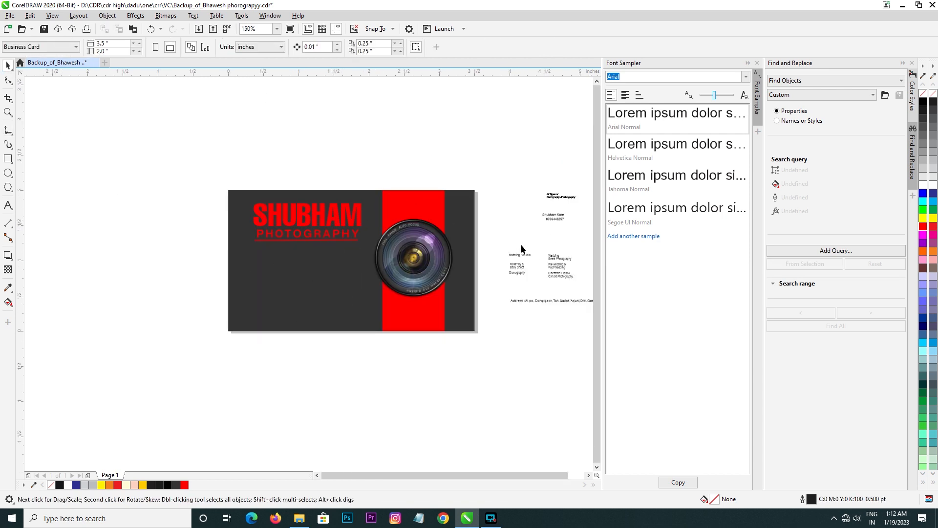
drag(498, 242, 388, 293)
drag(257, 277, 256, 277)
click(923, 186)
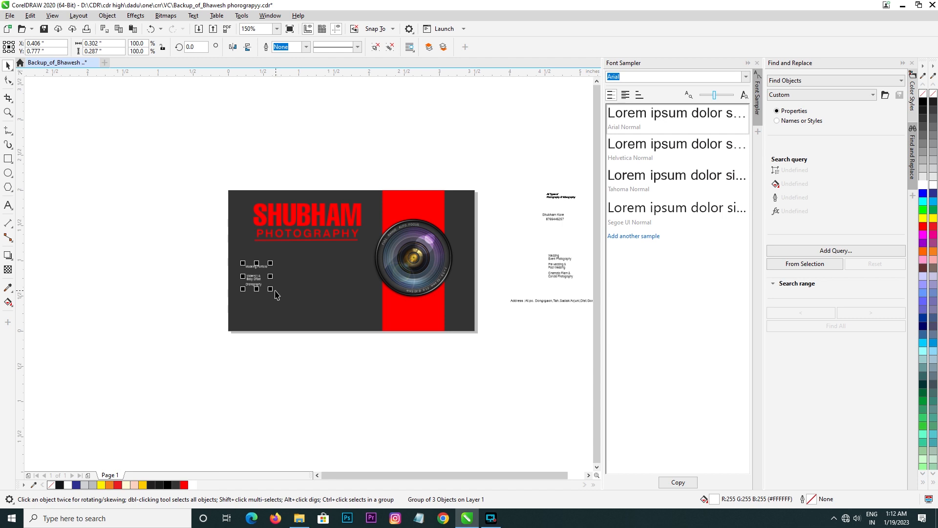
drag(276, 292, 296, 313)
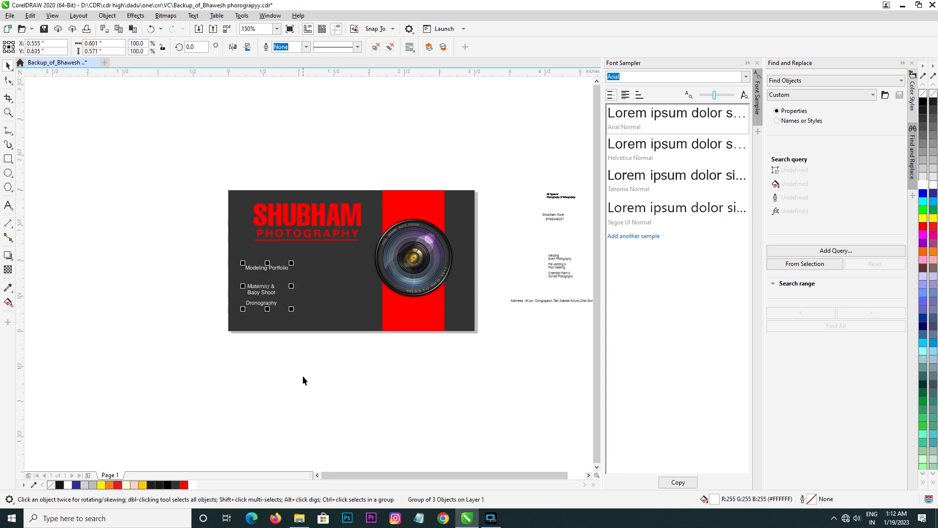
Step: Reposition the Modeling Portfolio text group beneath the studio name, just left of the camera lens
scroll(259, 292, up, 2)
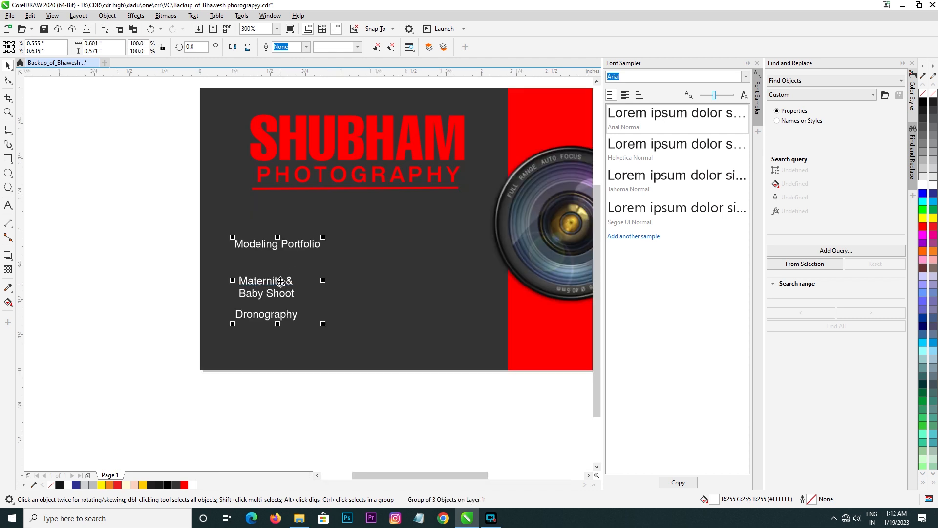
drag(280, 282, 276, 268)
click(265, 279)
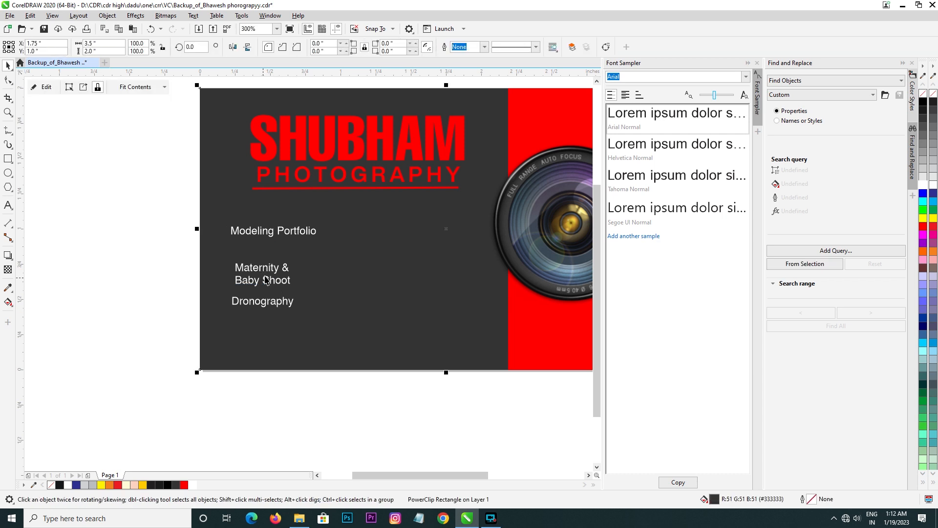
drag(141, 204, 357, 314)
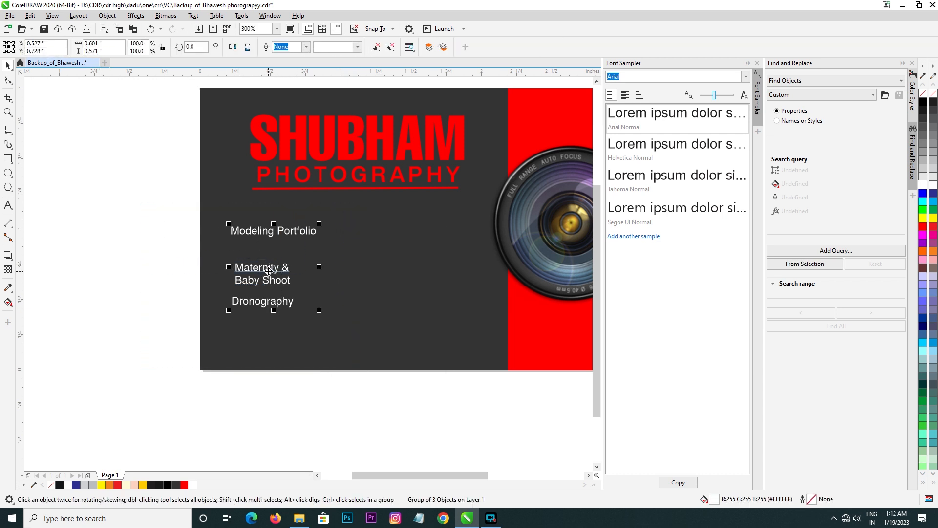
scroll(269, 271, down, 2)
drag(269, 271, 352, 271)
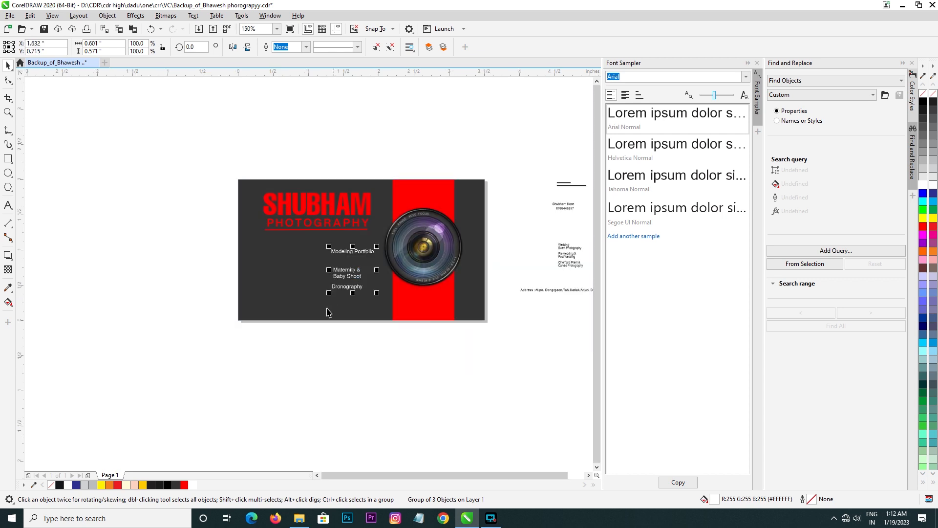
Step: Move the Wedding Event Photography text group to the card's lower left, make it white and enlarge it
drag(563, 262, 231, 277)
scroll(232, 276, up, 2)
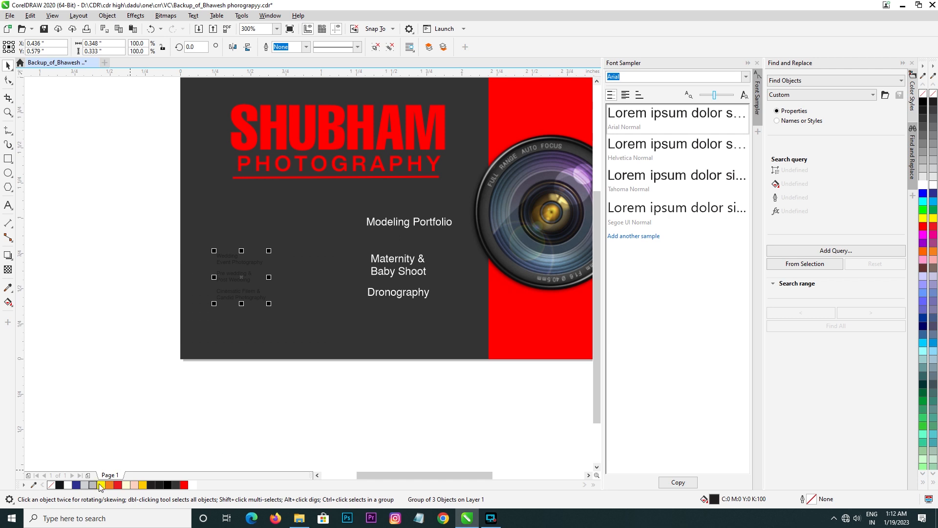
click(68, 484)
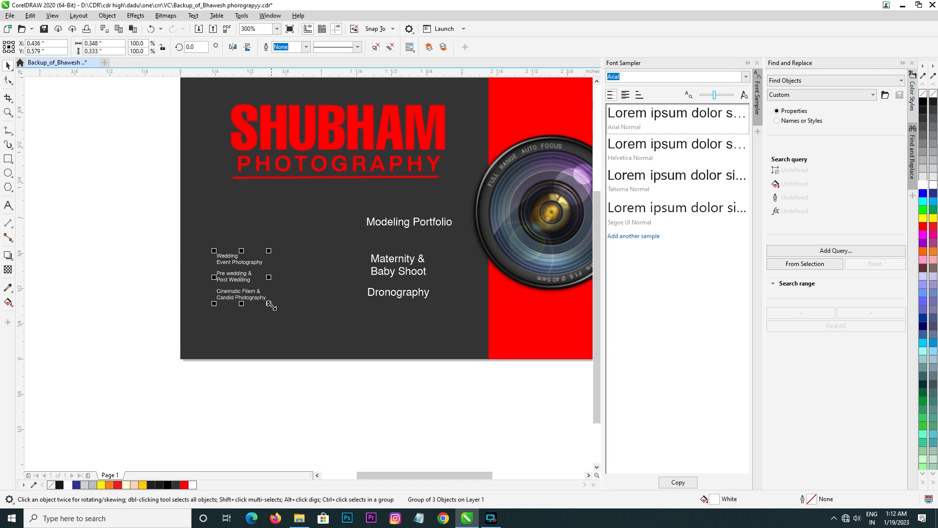
drag(271, 306, 299, 334)
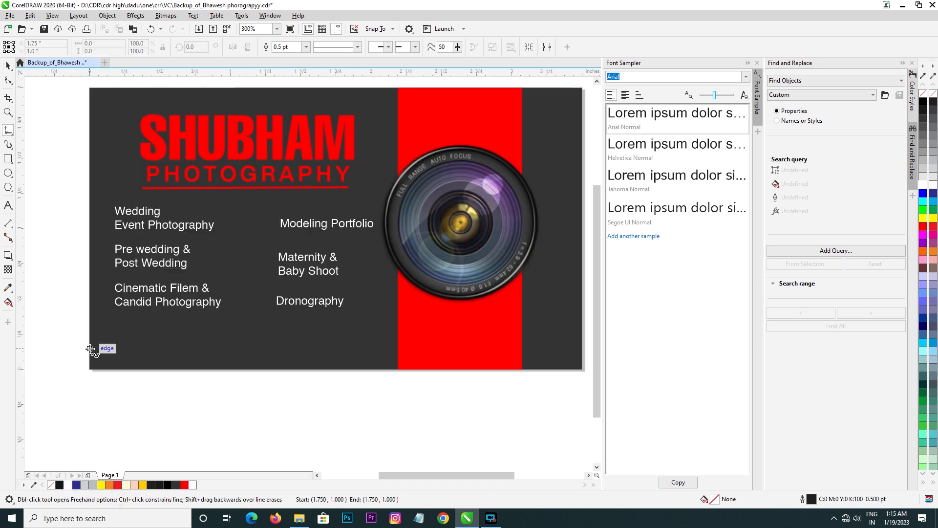
Step: Draw a horizontal line about 2.21 inches long from the card's left edge to the red strip, and nudge it up 0.03 inches
click(91, 344)
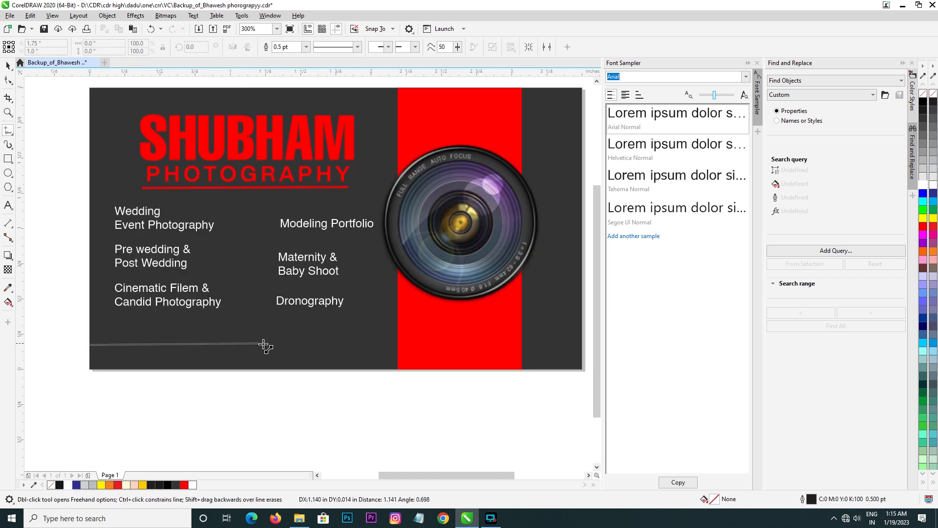
click(402, 345)
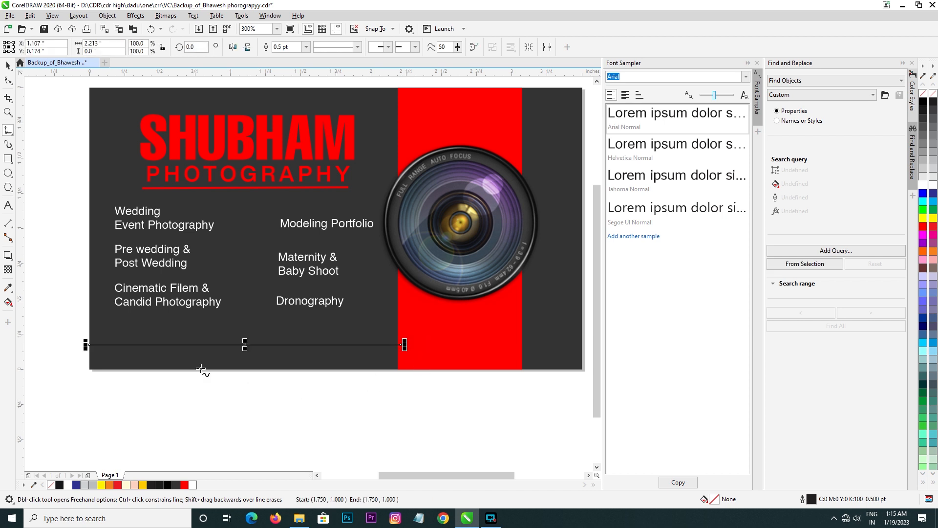
key(Up)
key(Up)
key(Up)
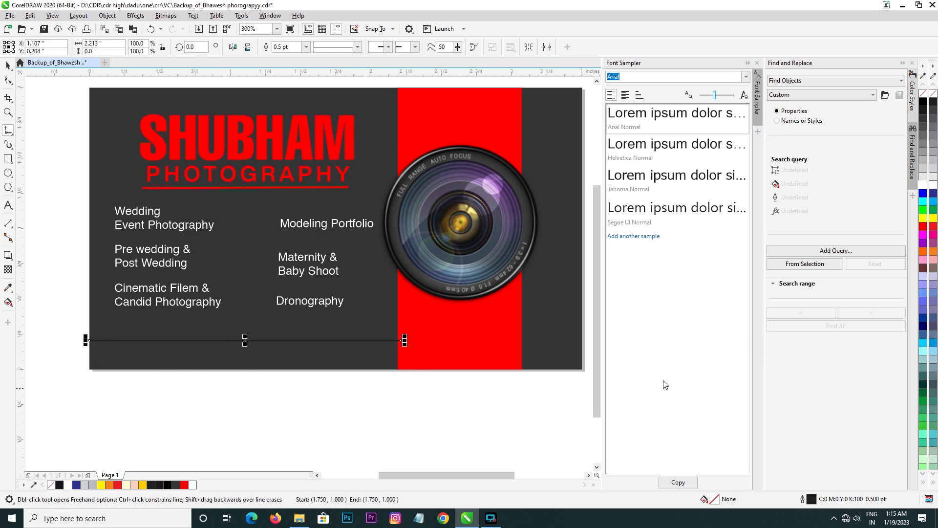
Step: Nudge the horizontal line above the card's lower edge up 0.01 inches and give it a red outline
key(Up)
click(923, 227)
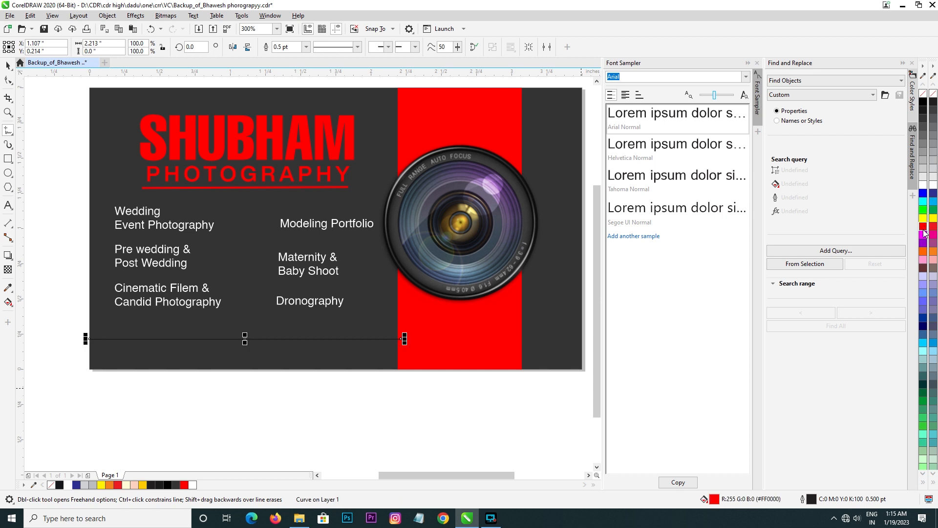
right_click(929, 251)
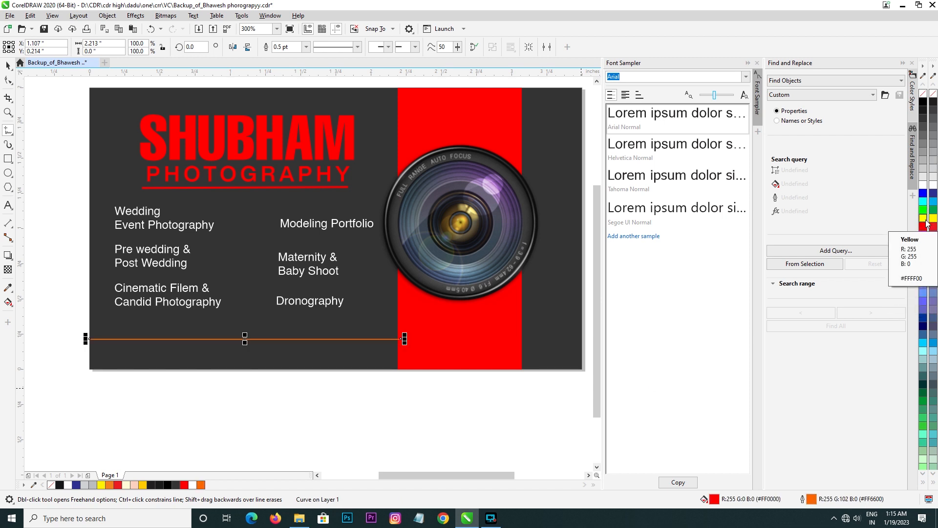
click(8, 65)
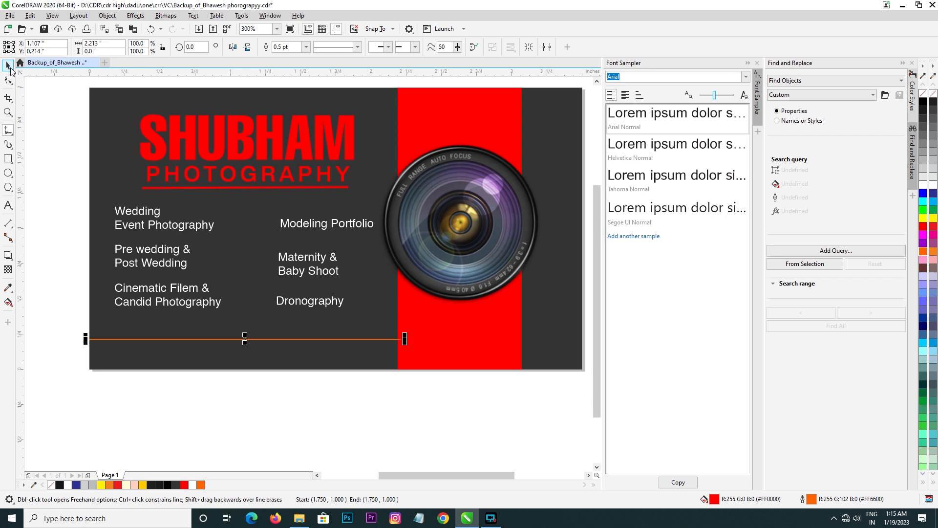
click(301, 386)
click(379, 339)
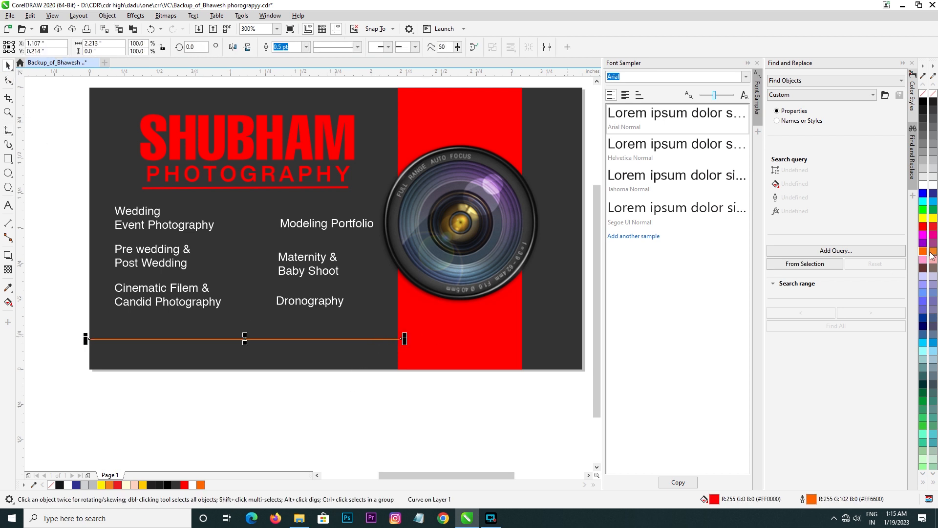
right_click(924, 226)
click(412, 418)
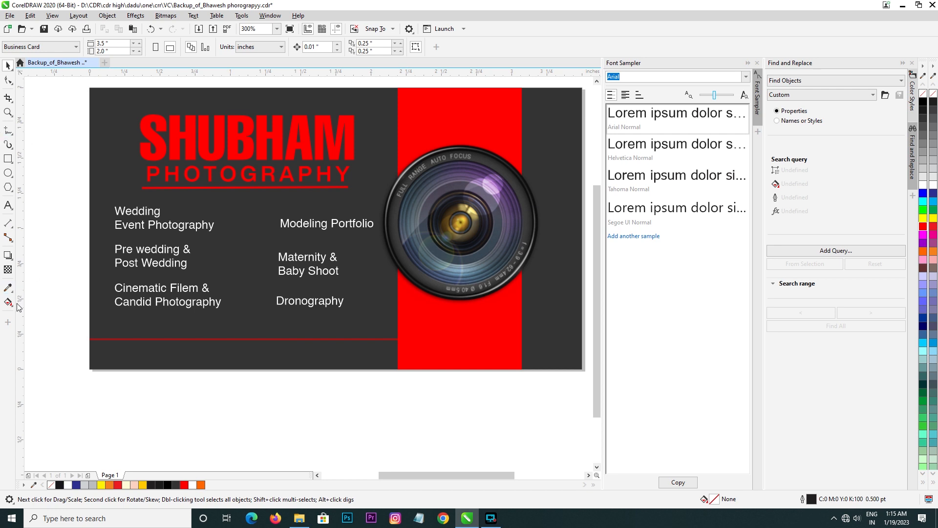
Step: Make the address text white, move it beneath the red line at the card's lower left and enlarge it to about 2.06 inches wide
scroll(157, 293, down, 2)
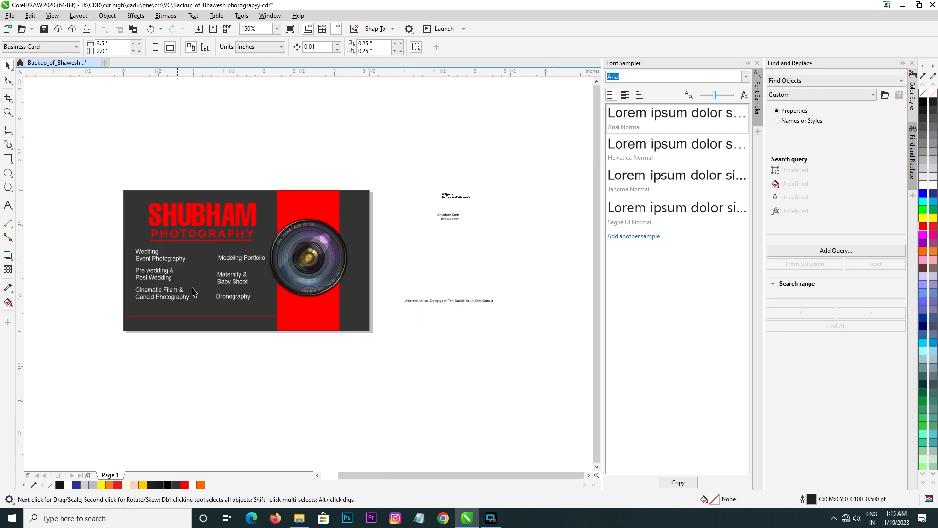
click(407, 299)
click(926, 184)
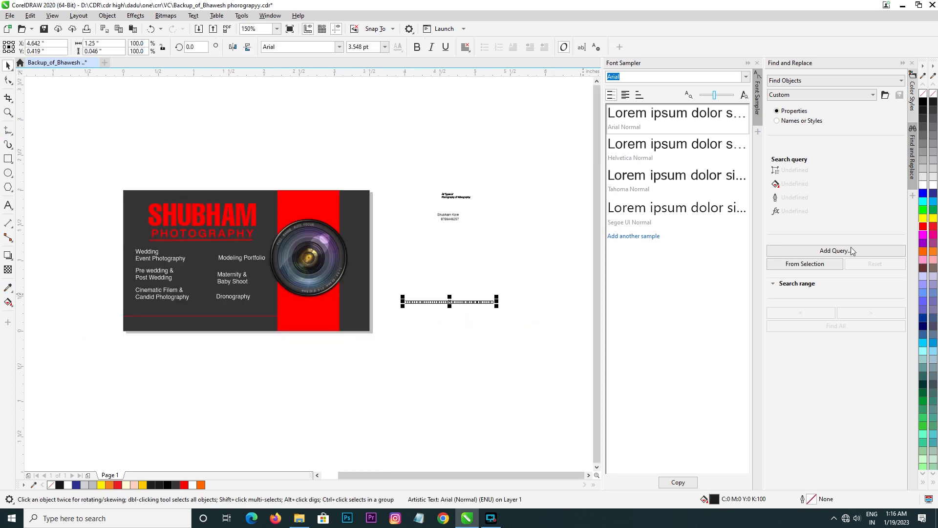
drag(450, 301, 212, 325)
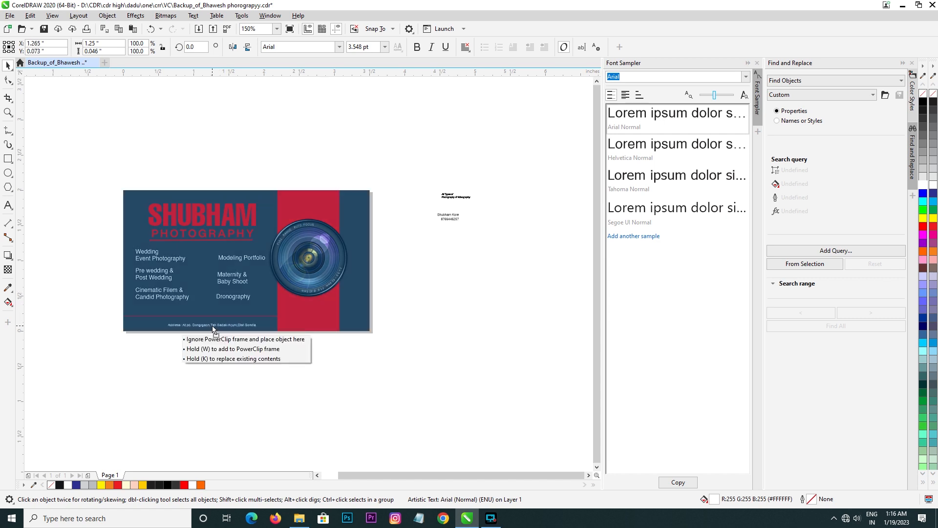
scroll(159, 331, up, 2)
drag(357, 326, 430, 369)
drag(302, 320, 232, 311)
drag(358, 321, 399, 347)
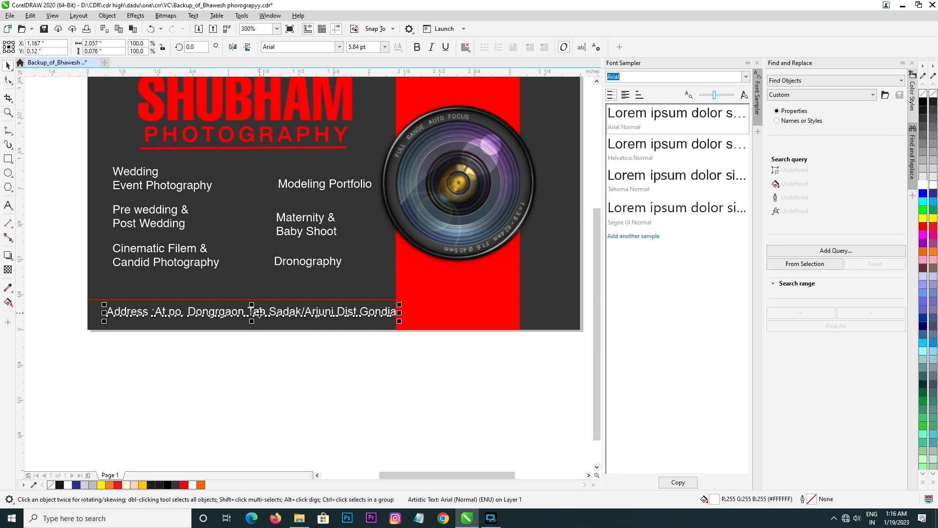
mouse_move(255, 312)
mouse_down()
mouse_move(242, 310)
mouse_move(243, 322)
mouse_up()
Step: Duplicate the red horizontal line just below the address text and make the copy white
click(243, 299)
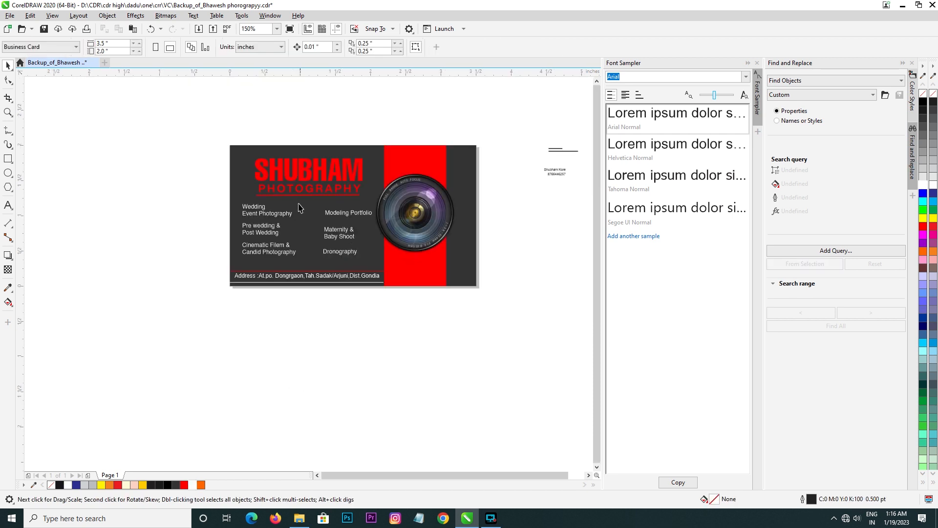
scroll(299, 208, up, 2)
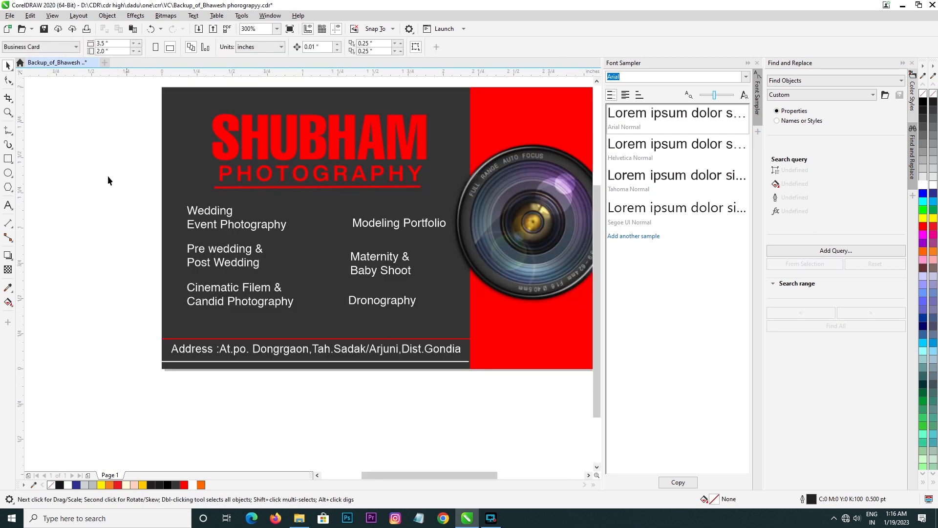
Step: Draw a closed, notched arrowhead pointing right with the Pen tool beside the card, about 0.28 by 0.29 inches
click(16, 134)
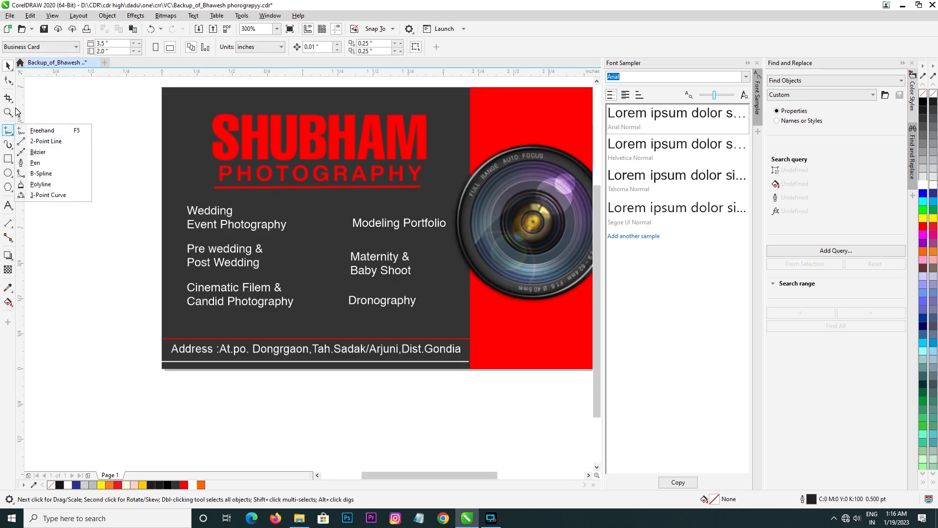
click(44, 162)
click(66, 162)
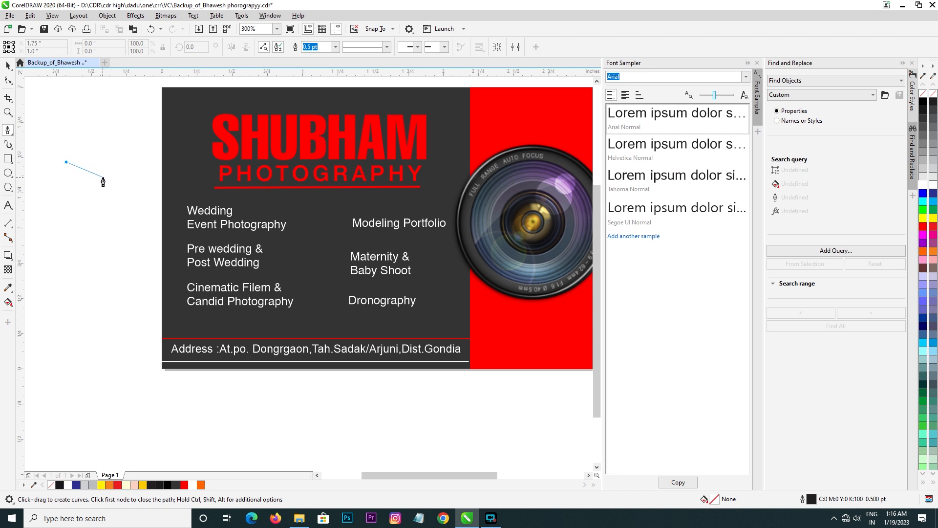
click(103, 178)
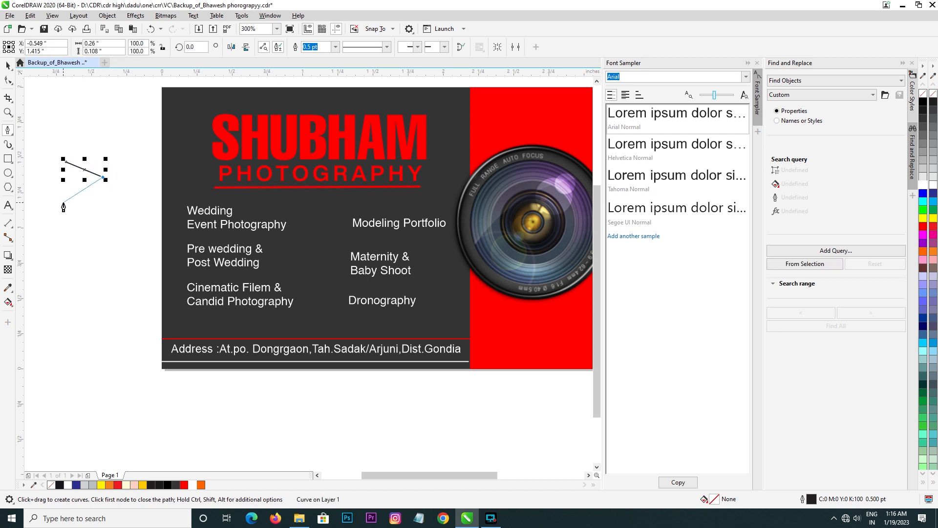
click(64, 201)
click(65, 162)
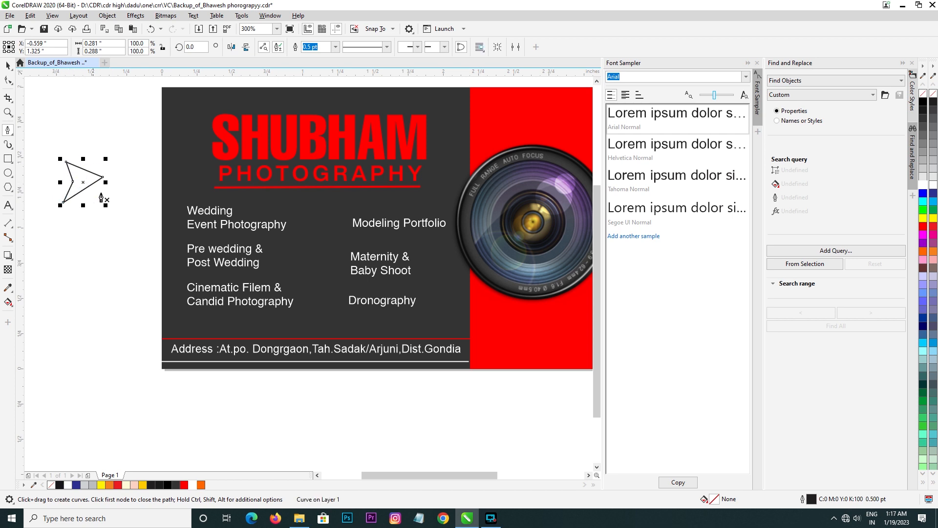
key(space)
Step: Move the arrowhead onto the card between the service columns, fill it white and remove its outline
drag(87, 182, 314, 221)
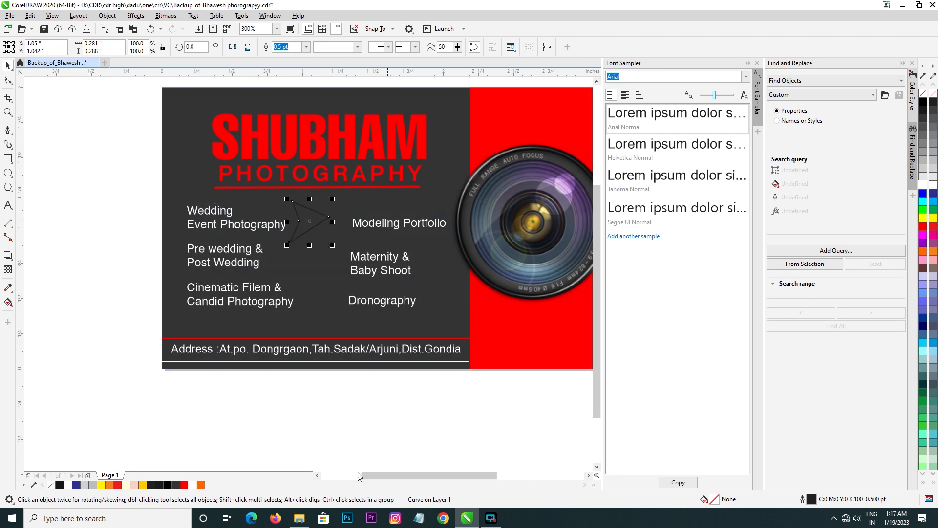
click(191, 486)
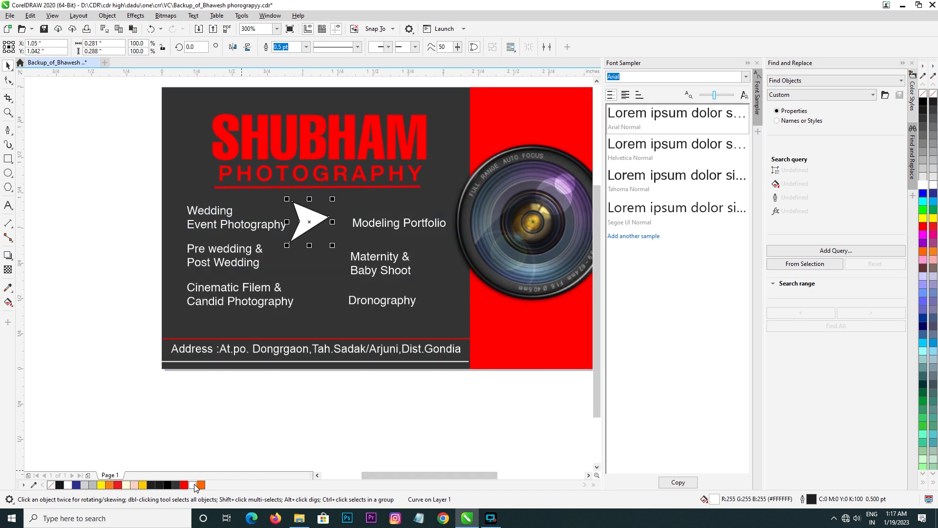
right_click(923, 94)
key(Escape)
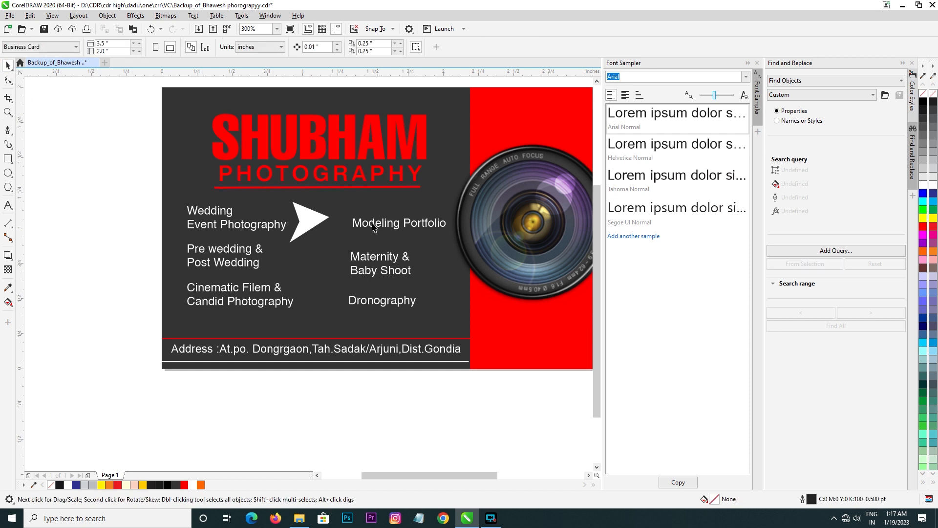
Step: Shrink the arrowhead to about 0.1 inches wide and place it as a bullet left of the Wedding Event Photography text
drag(315, 224, 183, 206)
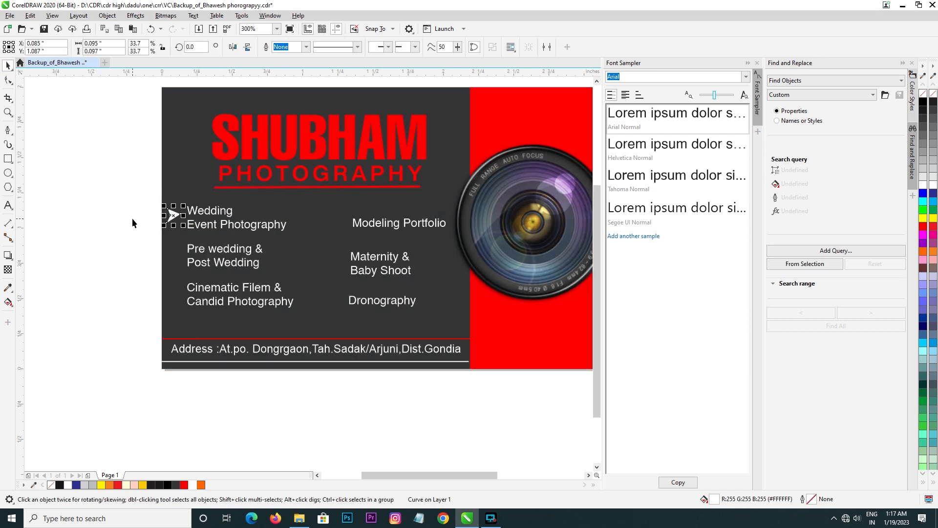
click(132, 218)
scroll(154, 210, up, 1)
click(193, 215)
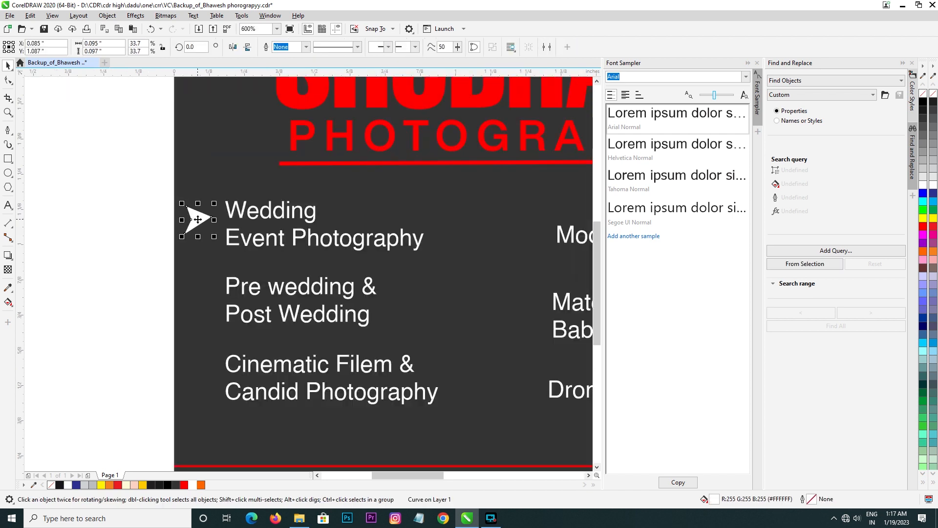
click(9, 78)
click(9, 66)
click(71, 202)
click(196, 218)
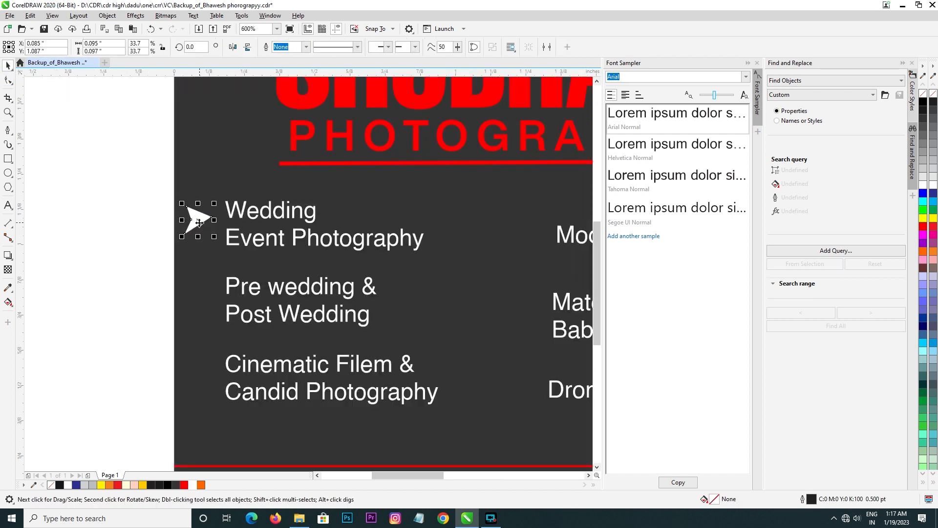
Step: Copy the arrow bullet down beside the Pre wedding & Post Wedding and Cinematic Filem & Candid Photography entries
drag(196, 218, 198, 269)
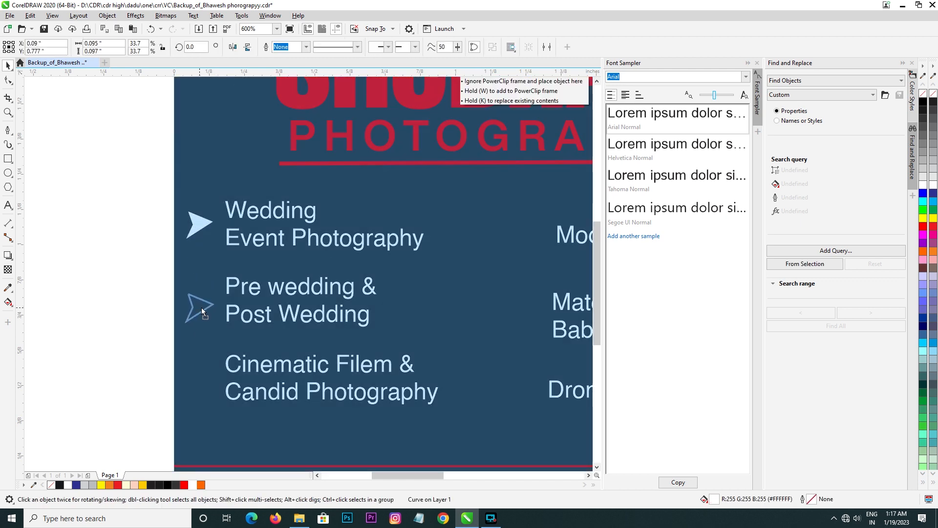
drag(201, 308, 202, 380)
right_click(201, 308)
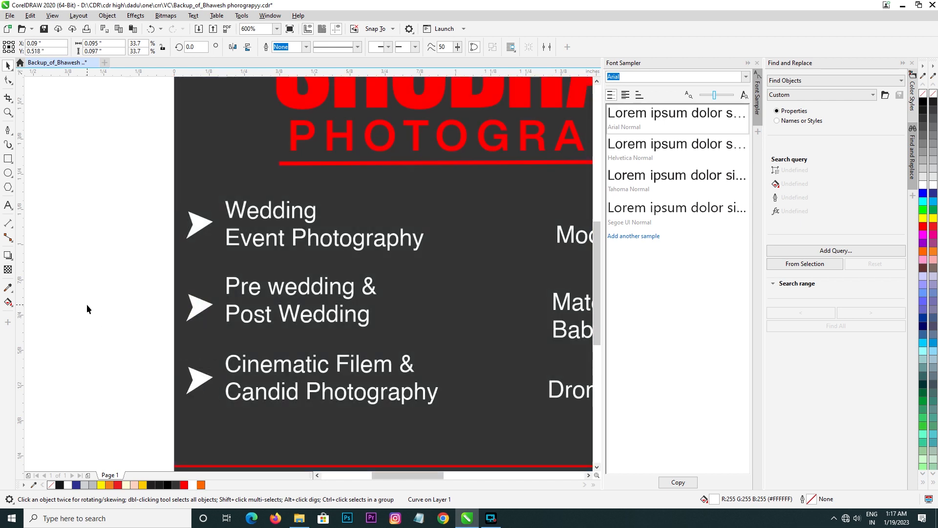
click(87, 304)
Step: Copy the arrow bullets to the second service column, beside Modeling Portfolio, Maternity & Baby Shoot and Dronography
scroll(88, 303, down, 2)
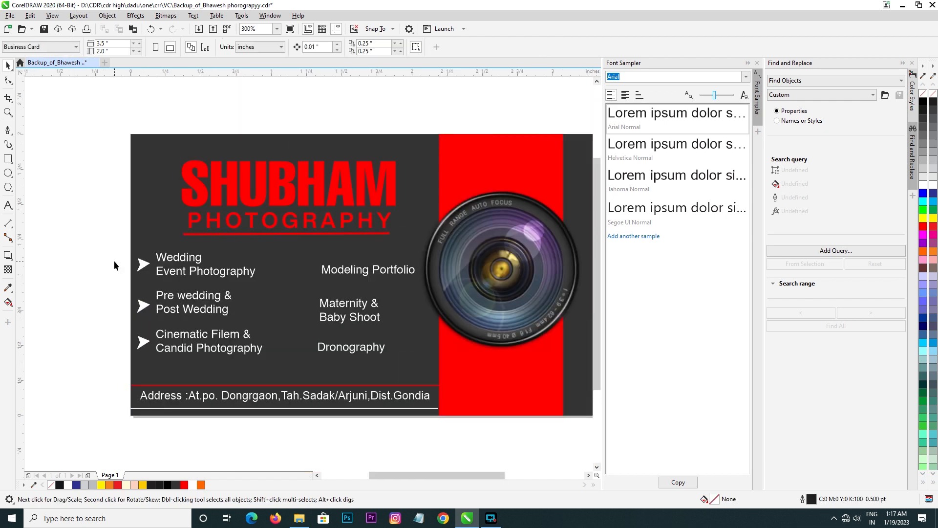
drag(142, 265, 313, 289)
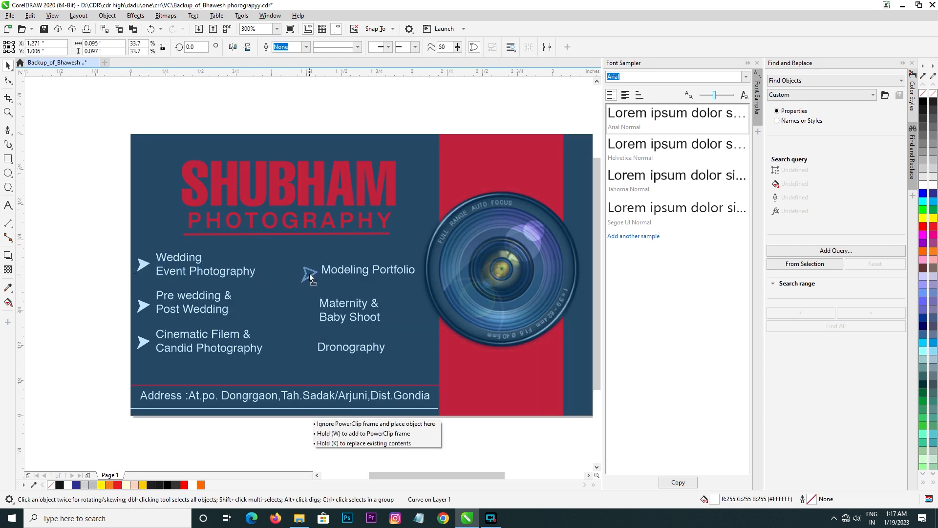
drag(309, 271, 310, 270)
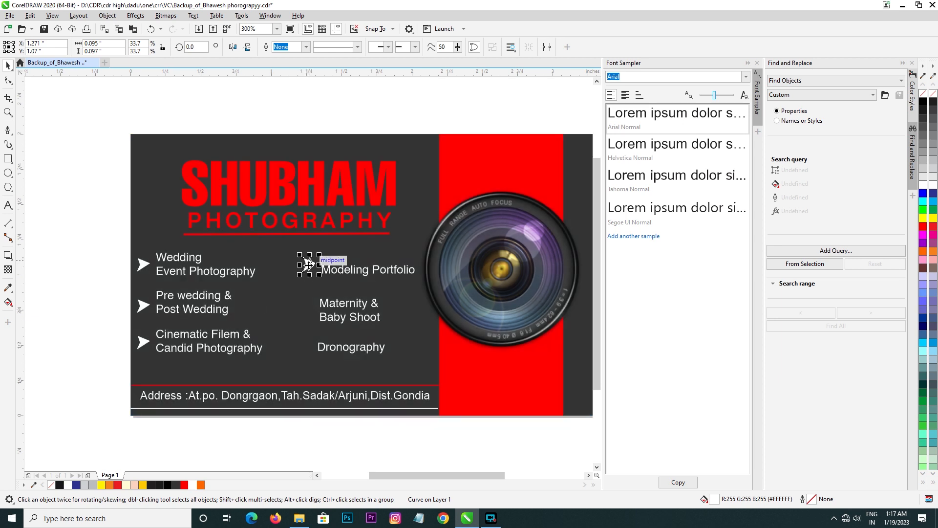
click(309, 296)
drag(142, 305, 307, 309)
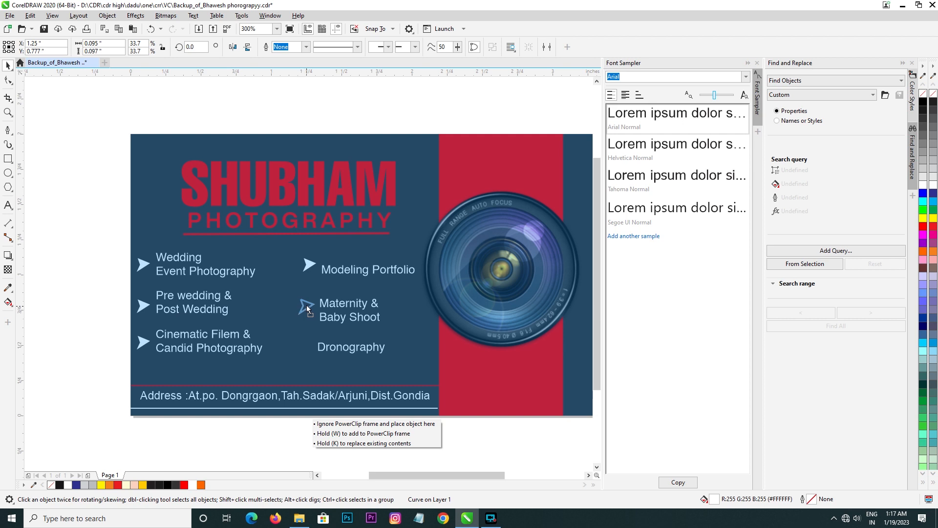
click(148, 348)
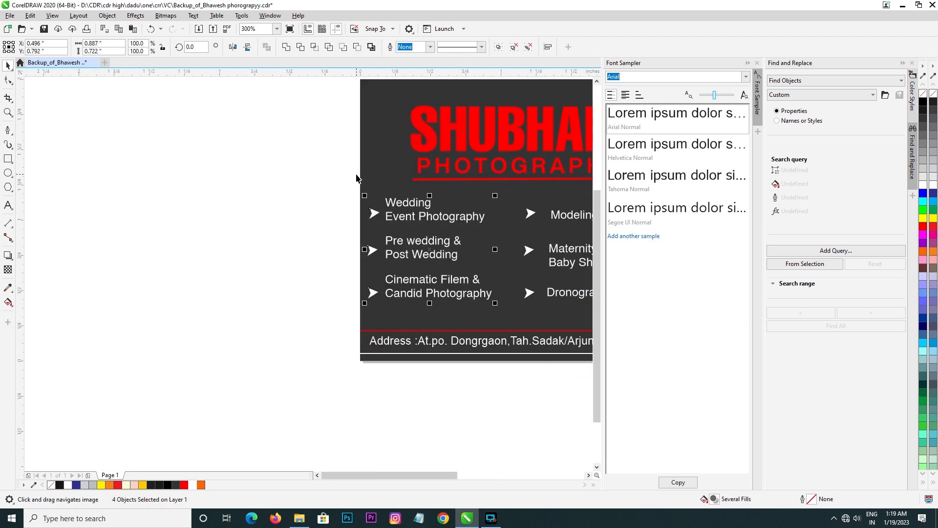
Step: Nudge the first service column with its arrow bullets about 0.09 inches to the right
key(Right)
key(Right)
key(Right)
key(Right)
key(Right)
key(Right)
key(Right)
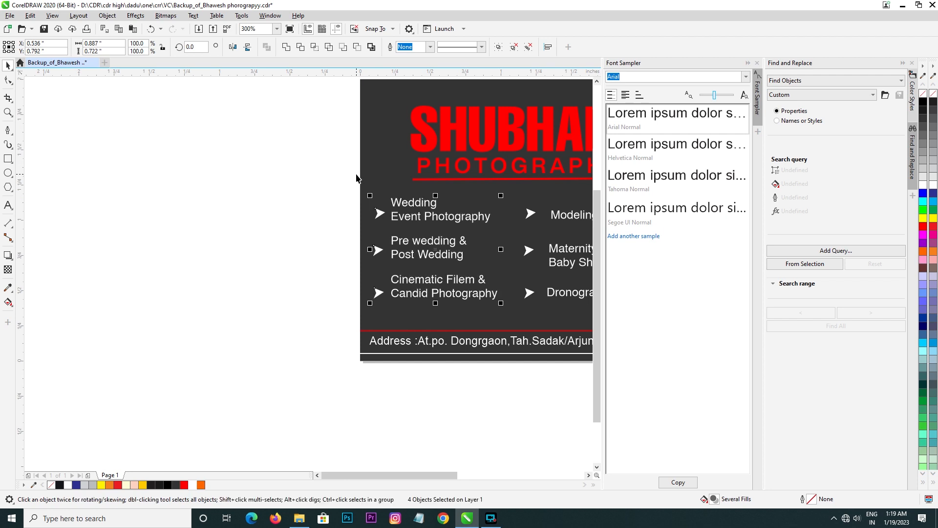
key(Right)
key(Right)
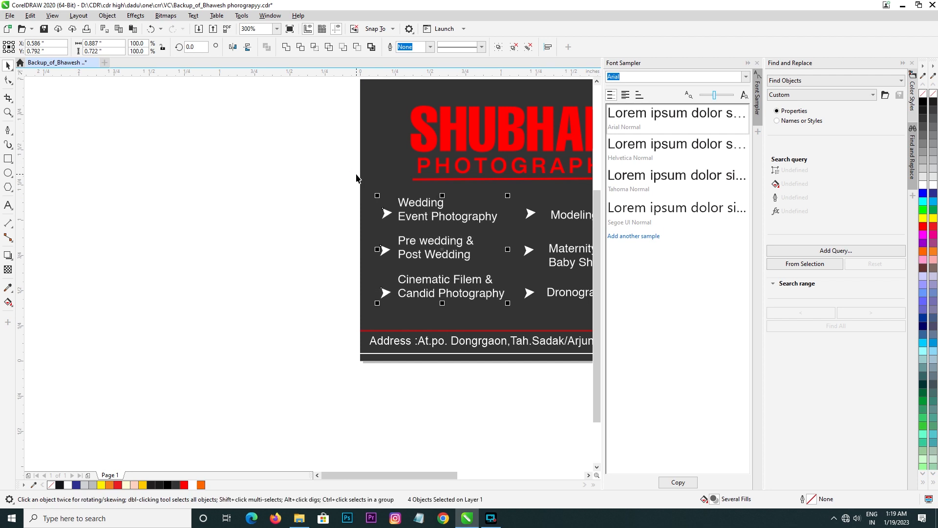
click(272, 275)
Step: Move the contact name and phone number text above the camera lens, make it white and enlarge it to about 0.63 inches wide
scroll(272, 277, down, 2)
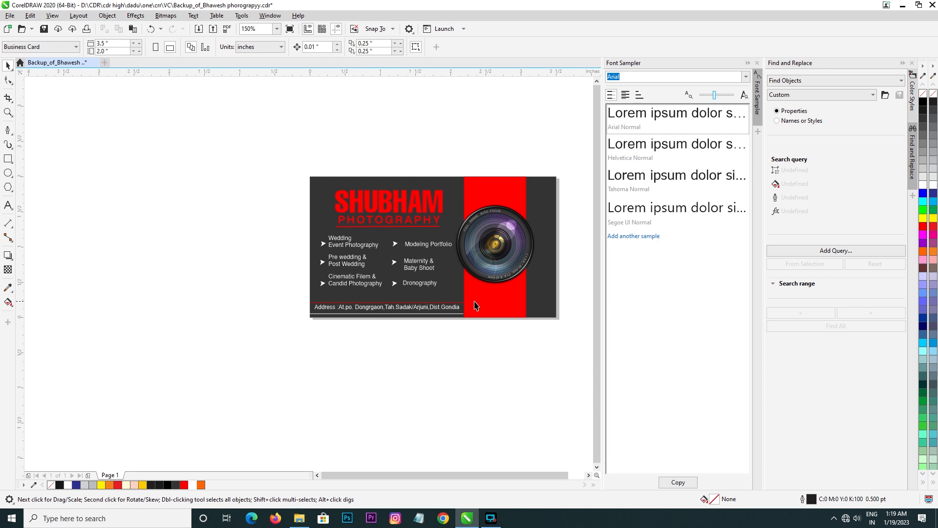
scroll(474, 306, up, 2)
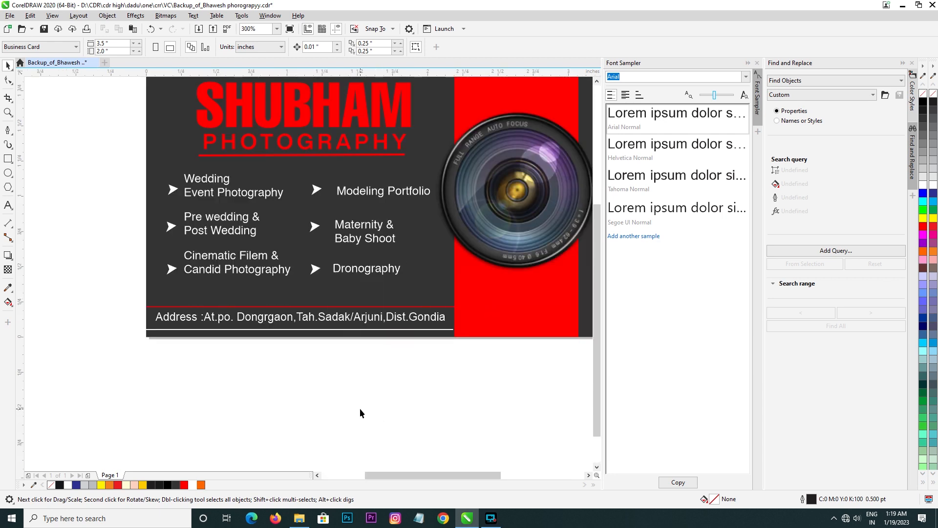
scroll(242, 380, down, 3)
scroll(485, 223, up, 3)
scroll(374, 230, down, 3)
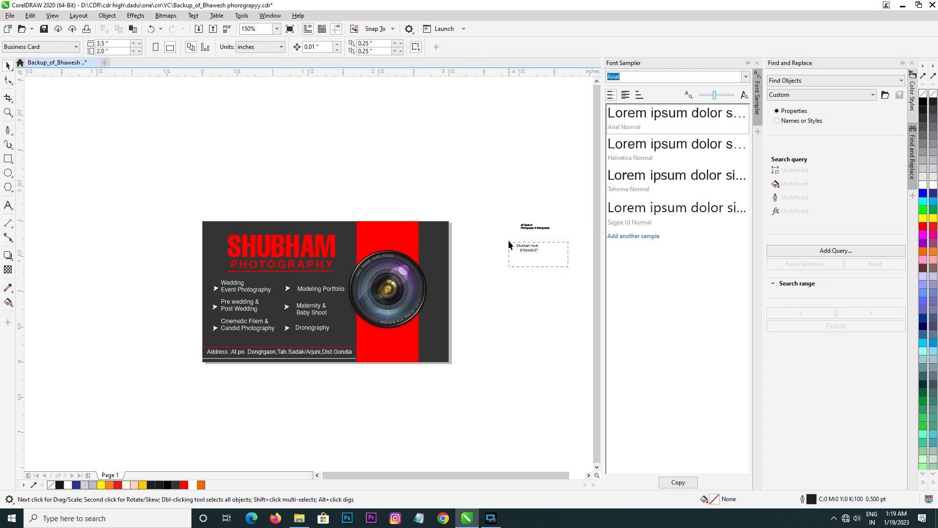
drag(509, 244, 384, 226)
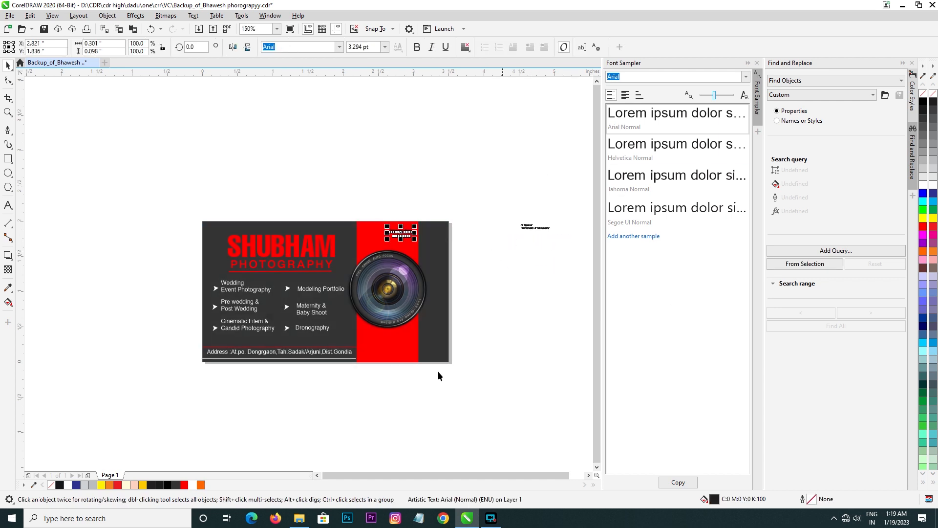
click(69, 486)
scroll(433, 245, up, 4)
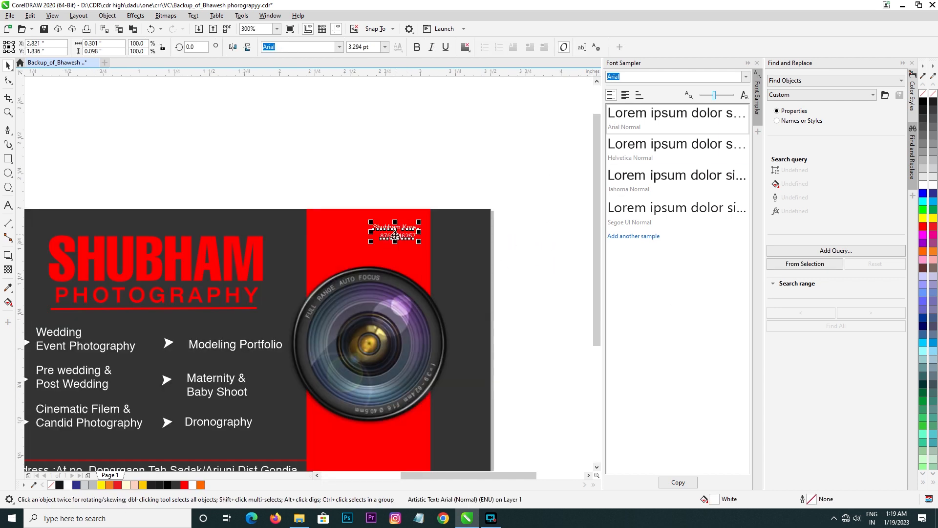
drag(437, 246, 523, 307)
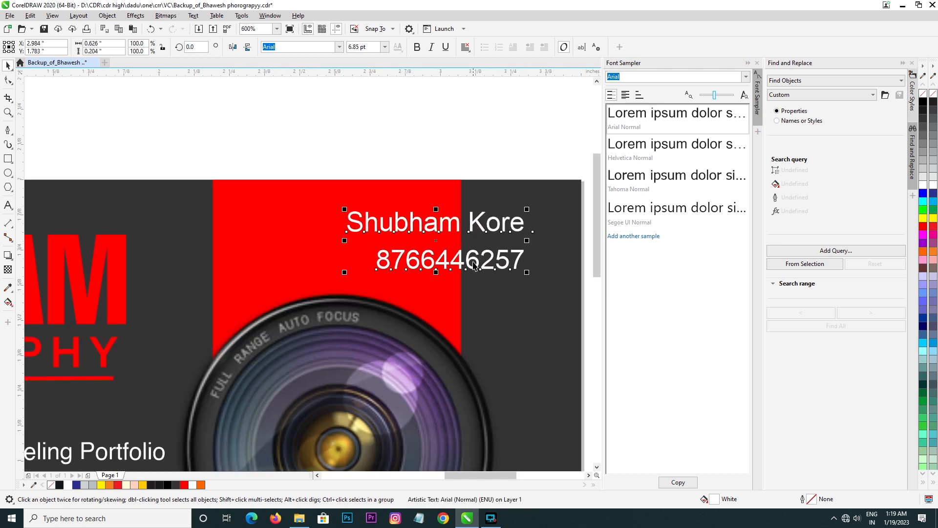
Step: Fit the contact name and phone number text within the red strip at about 0.70 inches wide and tighten its line spacing
drag(436, 240, 348, 229)
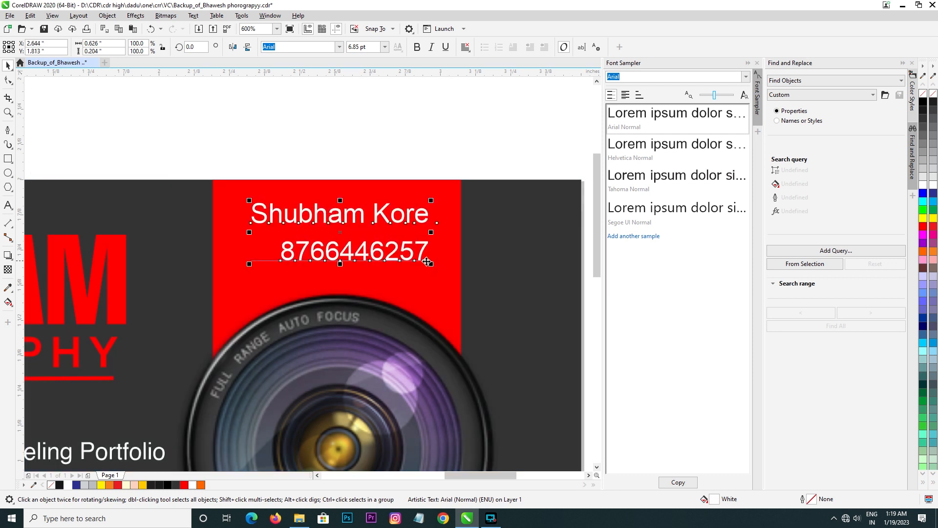
drag(438, 263, 453, 279)
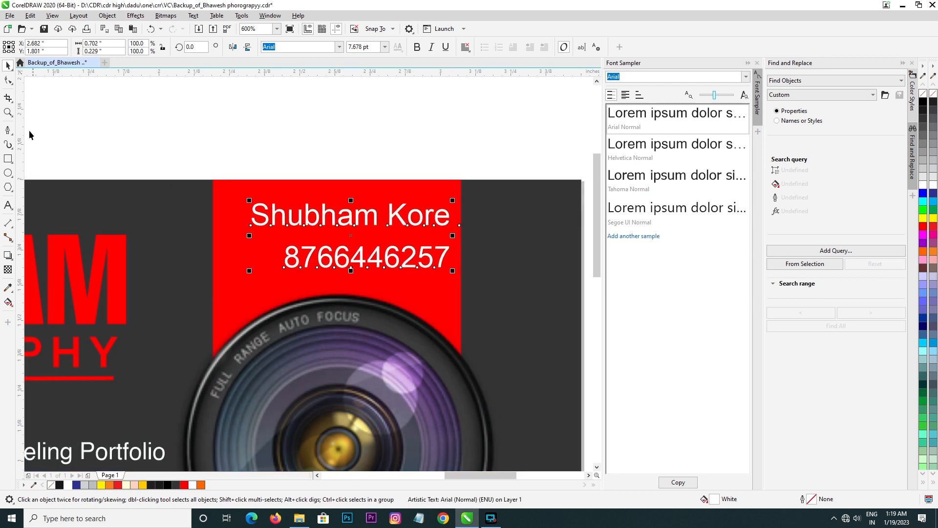
click(11, 80)
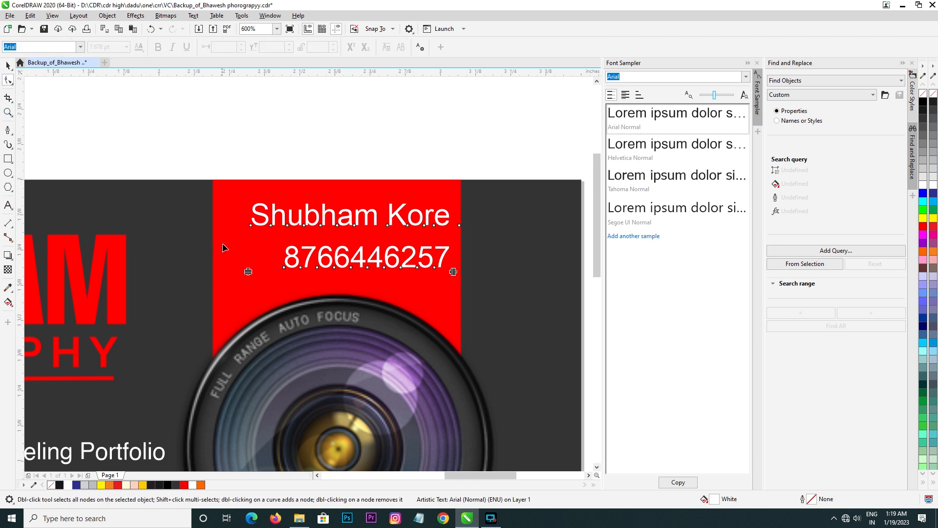
drag(250, 272, 250, 261)
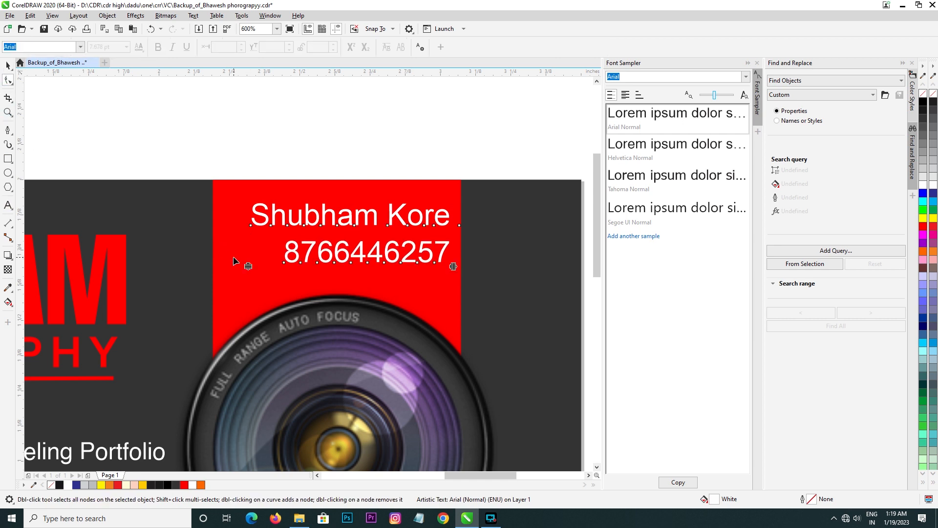
click(8, 65)
Step: Import WhatsApp-Logo.png from the Daily data folder on drive D
right_click(165, 123)
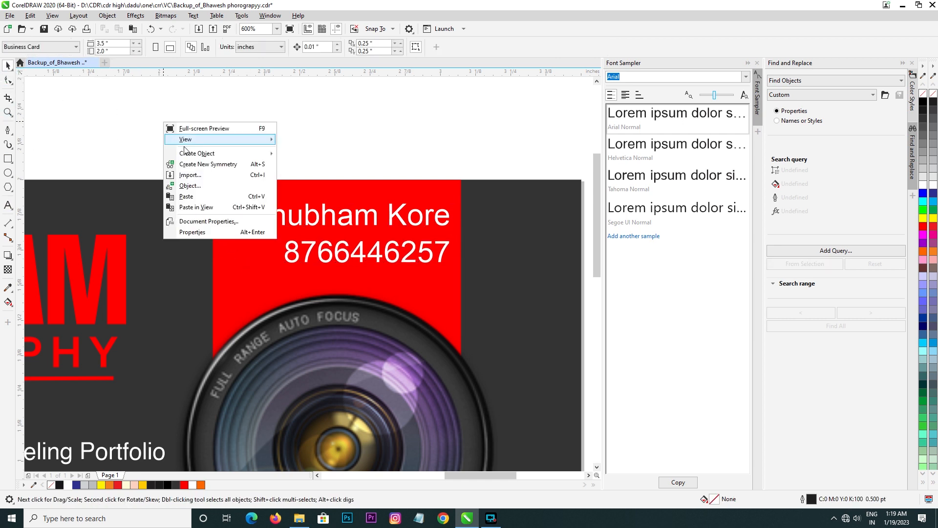
click(200, 175)
click(52, 295)
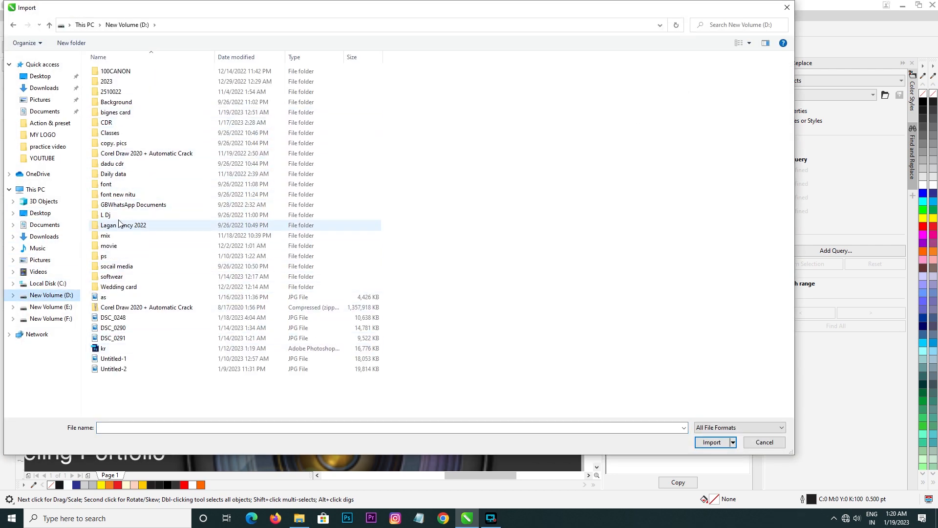
double_click(122, 174)
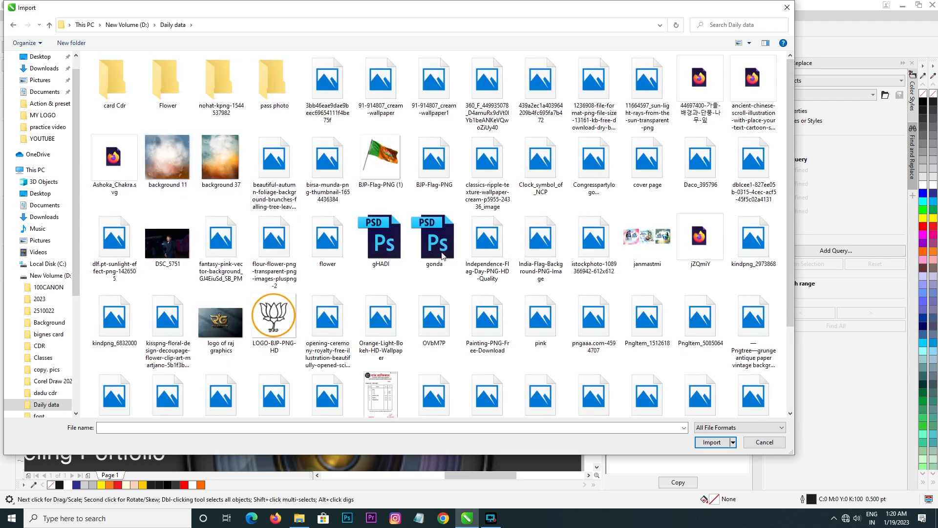
scroll(442, 254, down, 2)
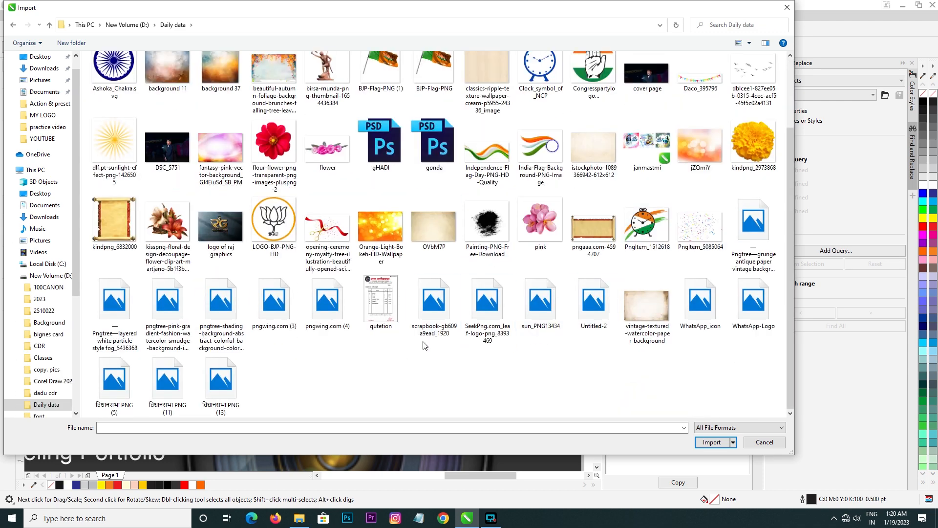
double_click(754, 303)
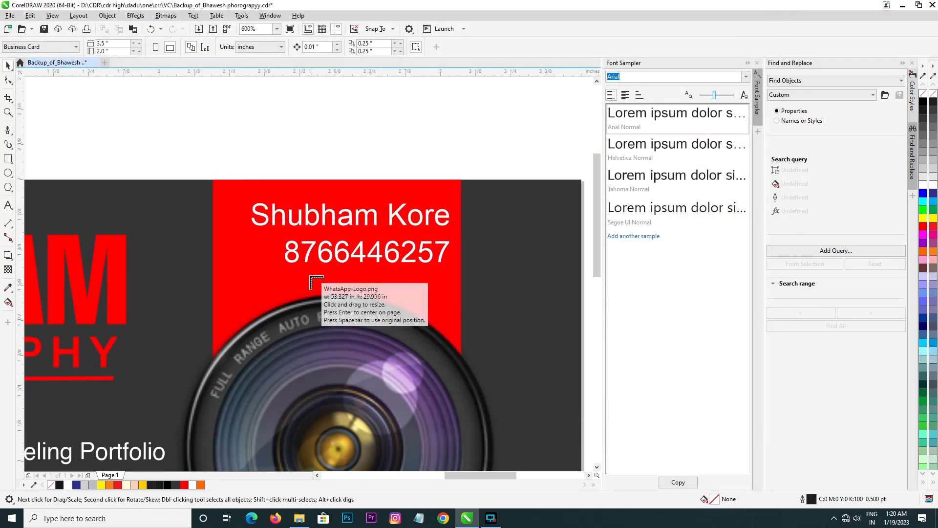
Step: Place the WhatsApp logo on the red strip directly before the phone number, sized to about the height of the digits
drag(298, 282, 264, 251)
click(297, 161)
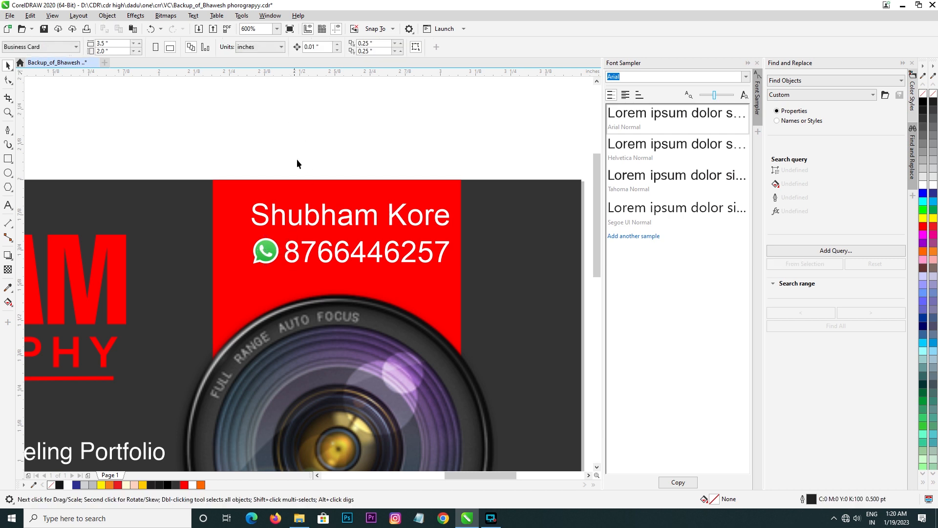
scroll(309, 185, down, 1)
scroll(296, 218, down, 1)
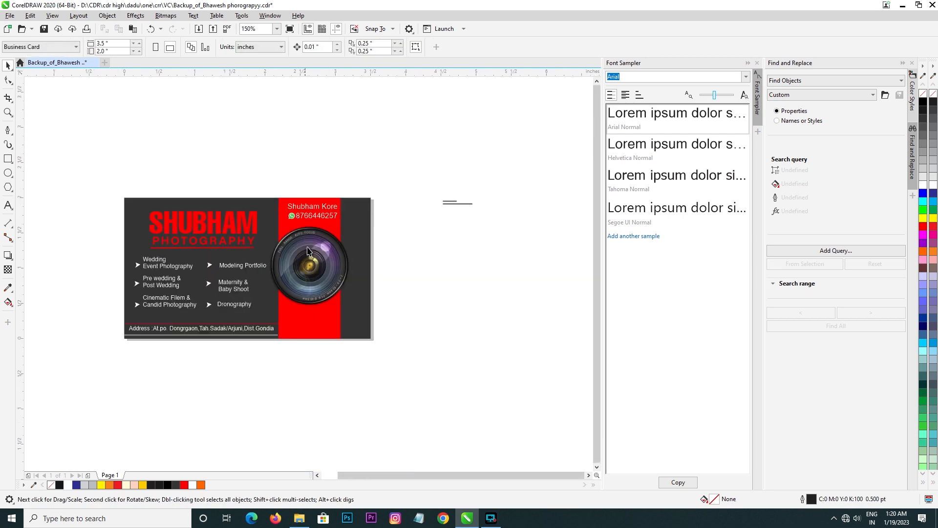